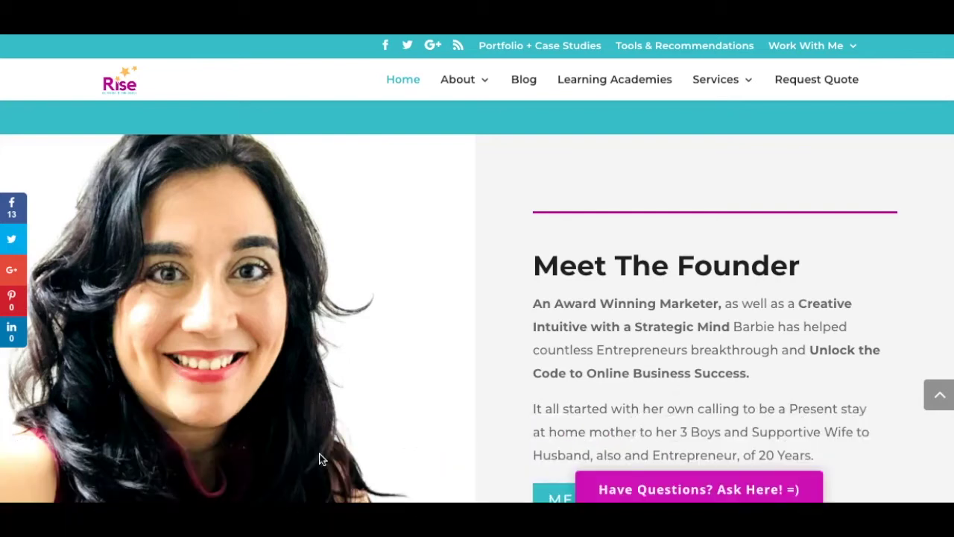
Launch the Mailing Boss autoresponder from the Builderall dashboard.
{"action": "left_click", "coordinate": [589, 222]}
{"action": "left_click", "coordinate": [36, 473]}
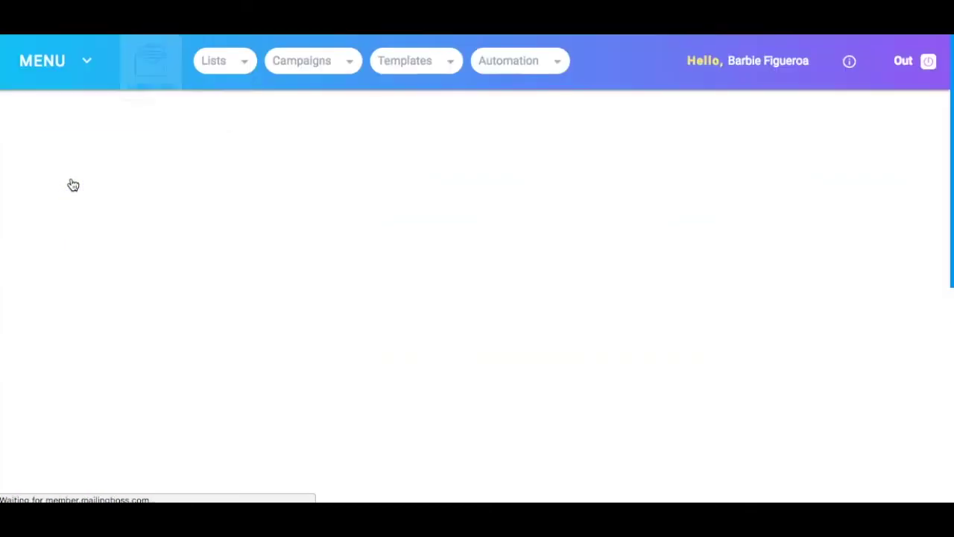
Go to Campaigns > Email Sequence to list the four existing sequences with their campaign counts.
{"action": "left_click", "coordinate": [295, 62]}
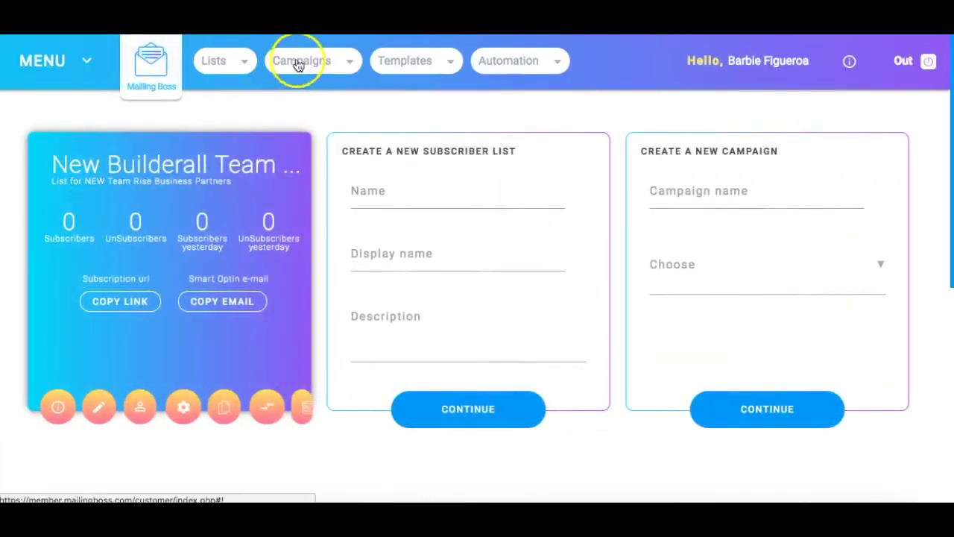
{"action": "left_click", "coordinate": [298, 64]}
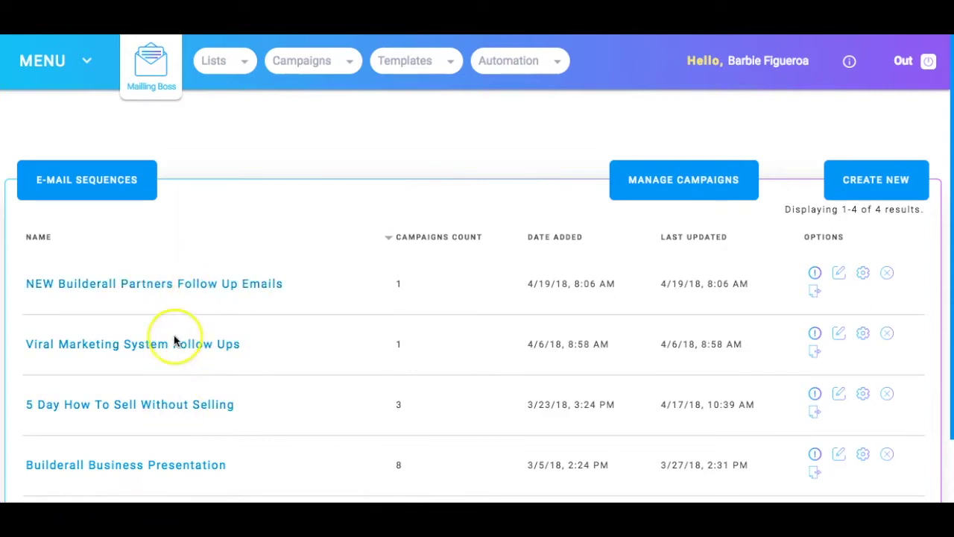
{"action": "scroll", "coordinate": [175, 340], "scroll_direction": "down", "scroll_amount": 1}
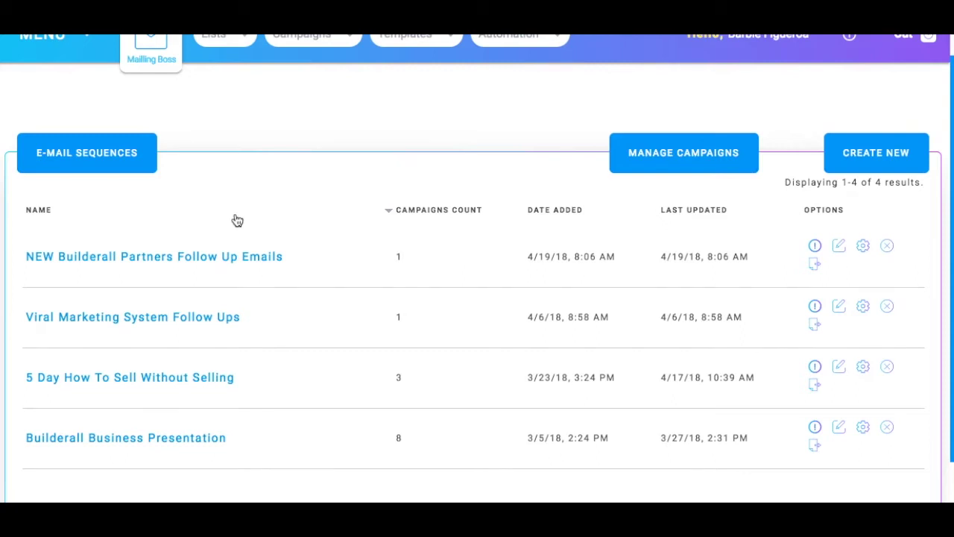
{"action": "scroll", "coordinate": [232, 219], "scroll_direction": "up", "scroll_amount": 1}
{"action": "left_click", "coordinate": [234, 54]}
{"action": "left_click", "coordinate": [283, 60]}
{"action": "left_click", "coordinate": [293, 67]}
{"action": "left_click", "coordinate": [297, 69]}
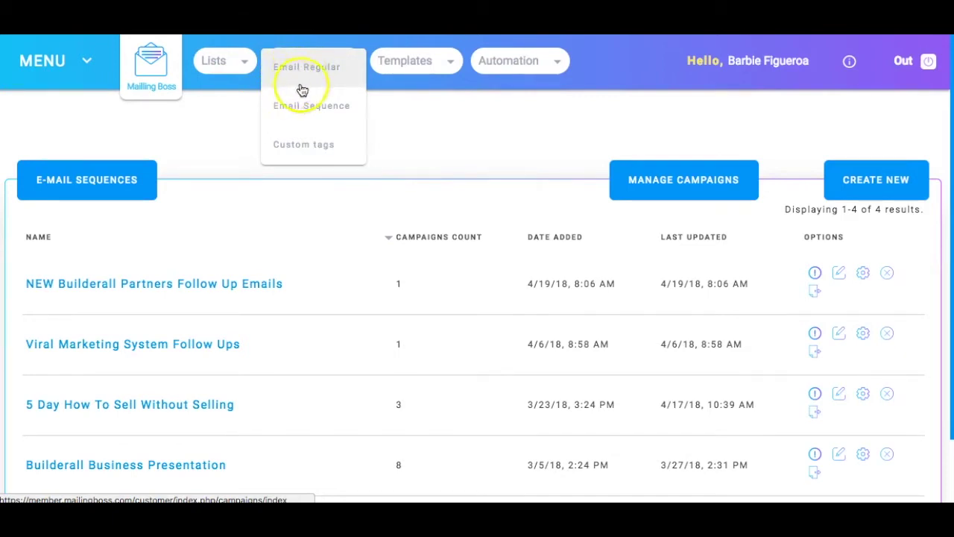
{"action": "left_click", "coordinate": [293, 109]}
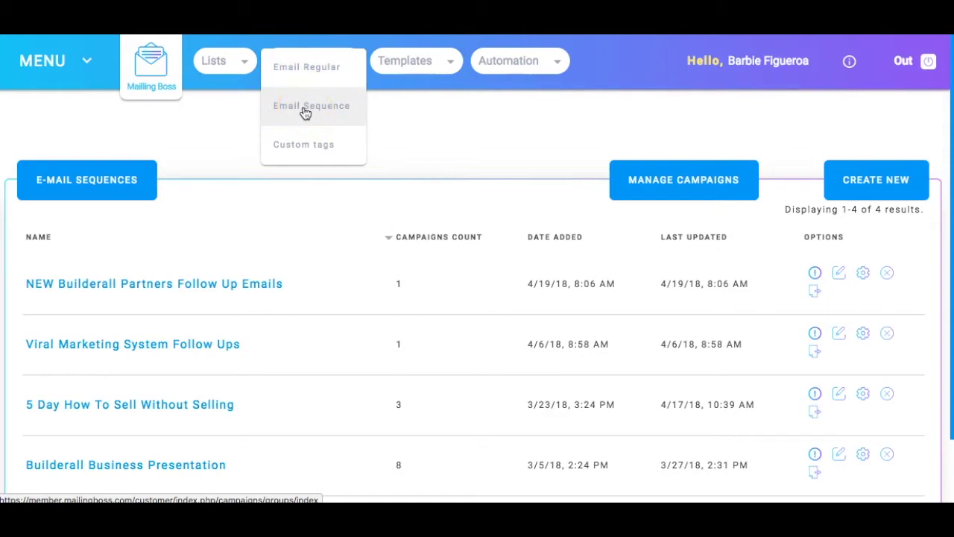
{"action": "left_click", "coordinate": [292, 67]}
{"action": "left_click", "coordinate": [335, 85]}
{"action": "left_click", "coordinate": [321, 113]}
Switch to the Rise challenge funnel page and scroll down to its Enroll Now offer.
{"action": "left_click", "coordinate": [280, 107]}
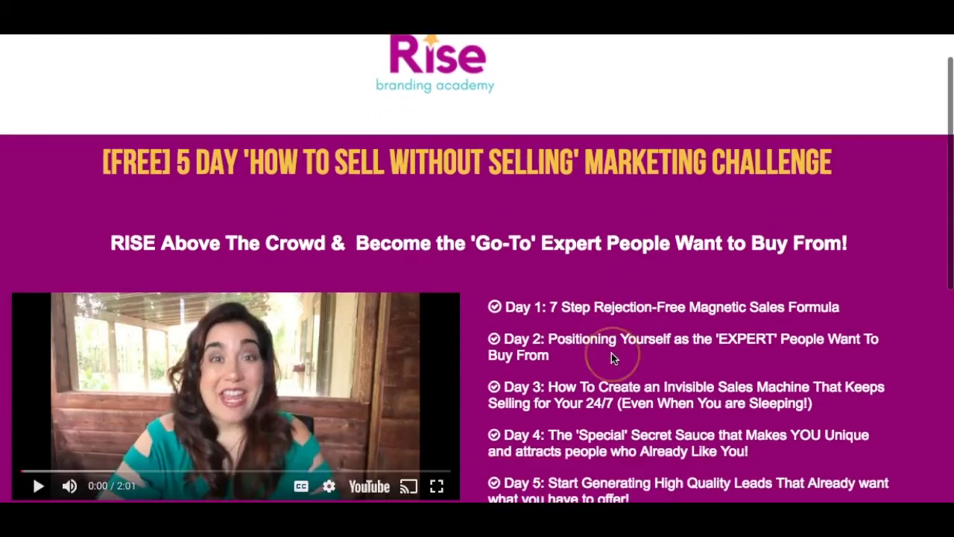
{"action": "scroll", "coordinate": [611, 353], "scroll_direction": "down", "scroll_amount": 3}
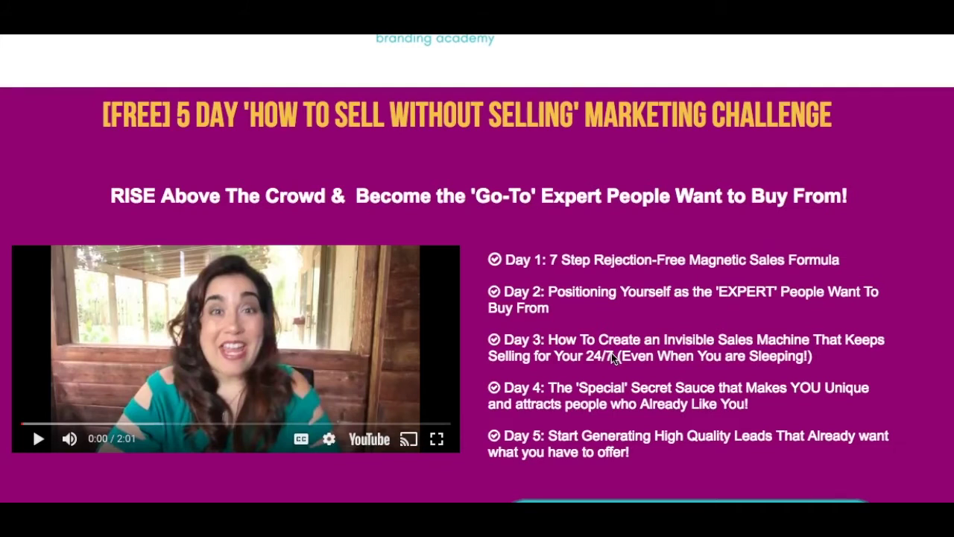
{"action": "scroll", "coordinate": [611, 356], "scroll_direction": "down", "scroll_amount": 3}
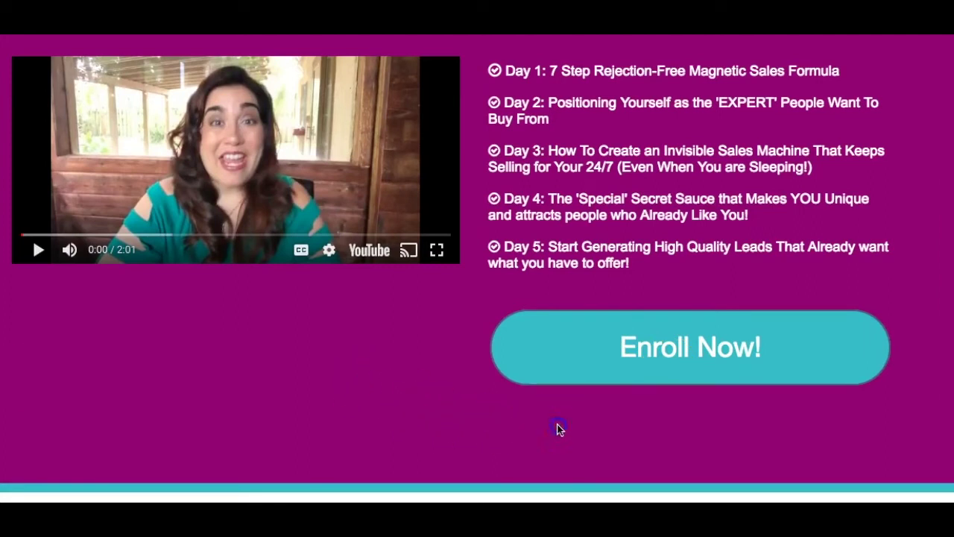
Open the Enroll Now sign-up form and select the First name and Email fields.
{"action": "left_click", "coordinate": [670, 345]}
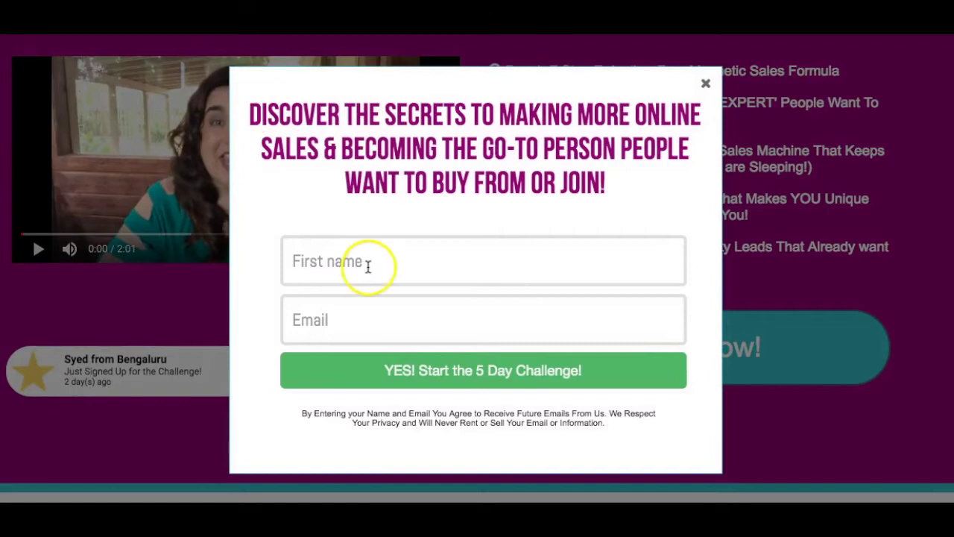
{"action": "left_click", "coordinate": [373, 264]}
{"action": "left_click", "coordinate": [350, 329]}
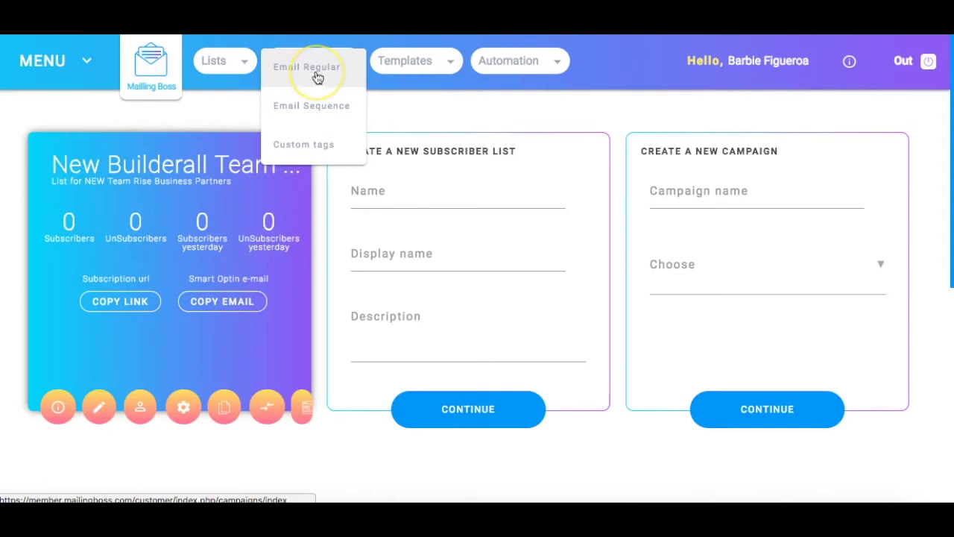
Create a new Email Regular campaign named 'One Time Offer 24 Hour Special'.
{"action": "left_click", "coordinate": [317, 75]}
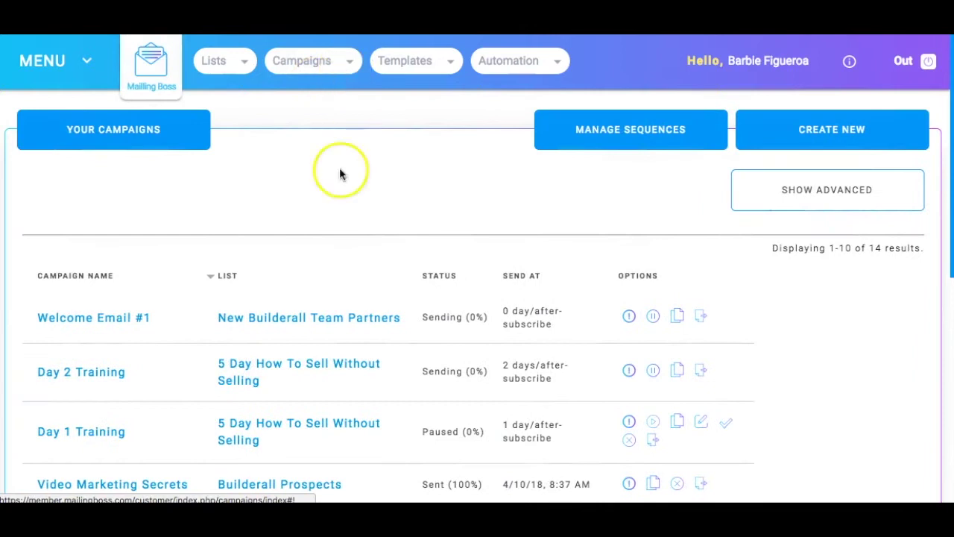
{"action": "left_click", "coordinate": [811, 139]}
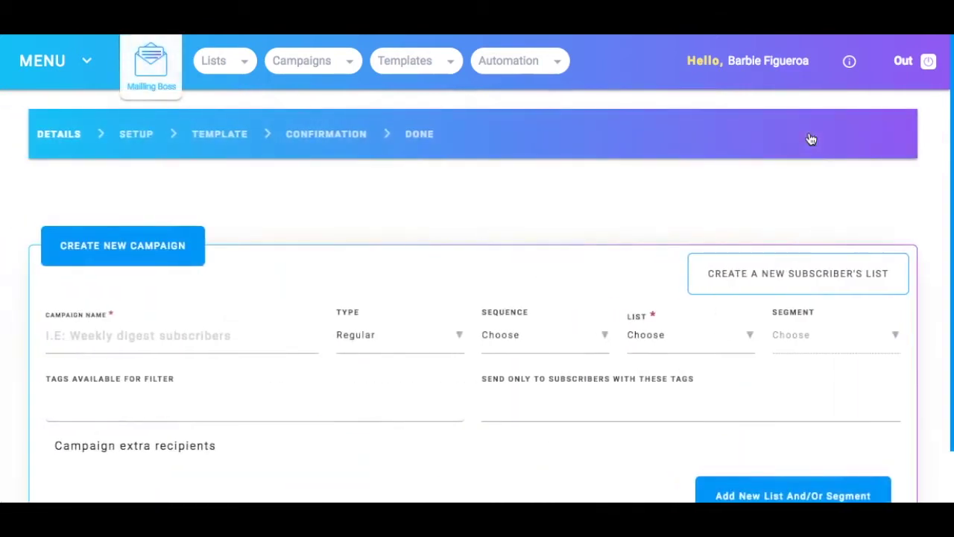
{"action": "scroll", "coordinate": [223, 238], "scroll_direction": "down", "scroll_amount": 1}
{"action": "left_click", "coordinate": [112, 277]}
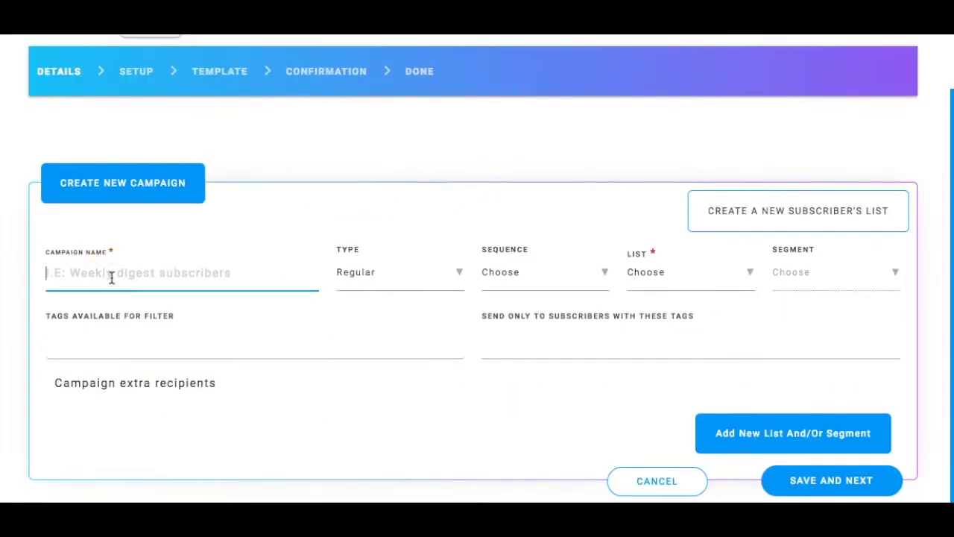
{"action": "type", "text": "One "}
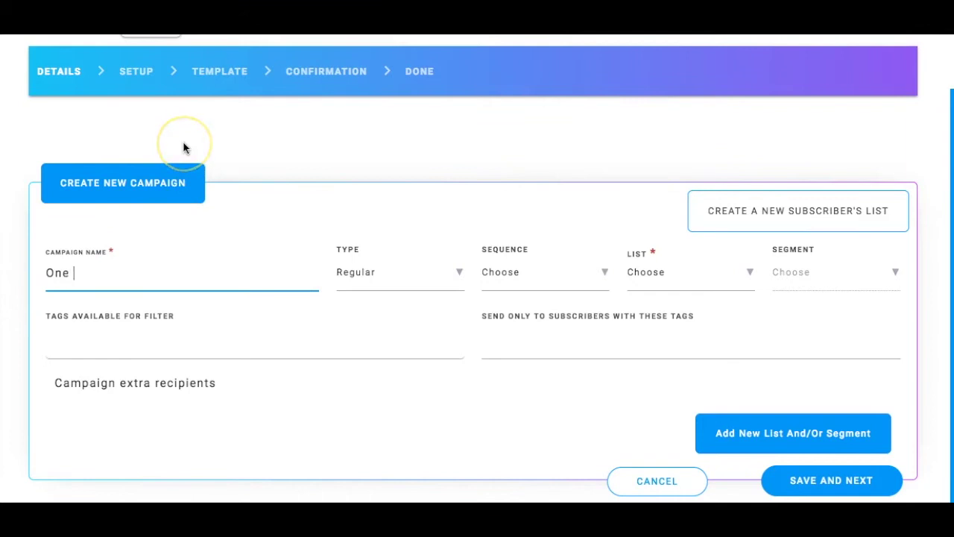
{"action": "type", "text": "Time Off"}
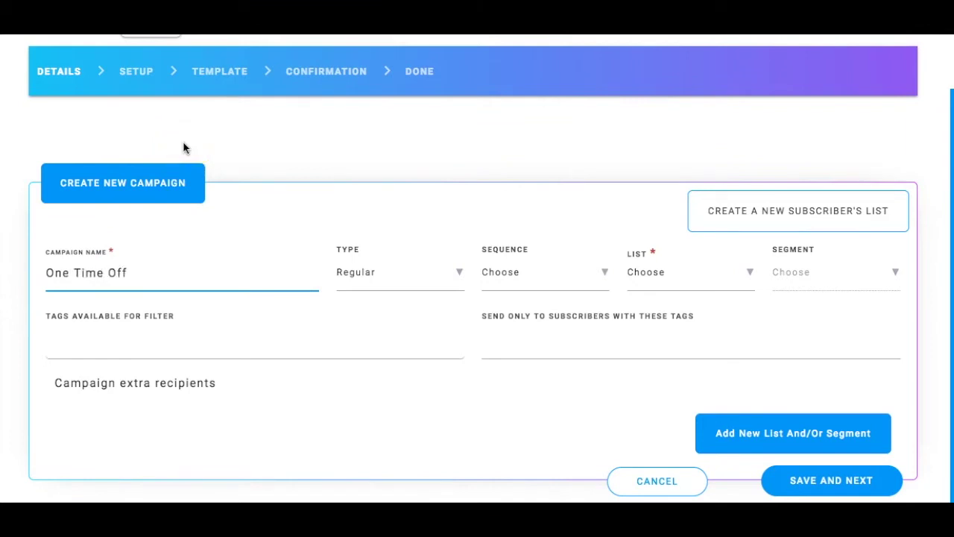
{"action": "type", "text": "er 24 Hour Special"}
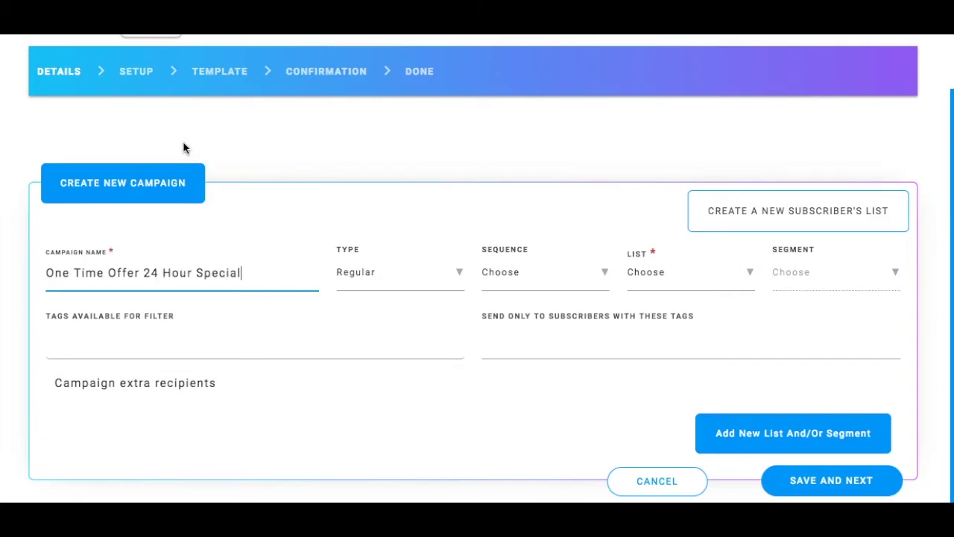
Keep the campaign Type set to Regular.
{"action": "left_click", "coordinate": [373, 281]}
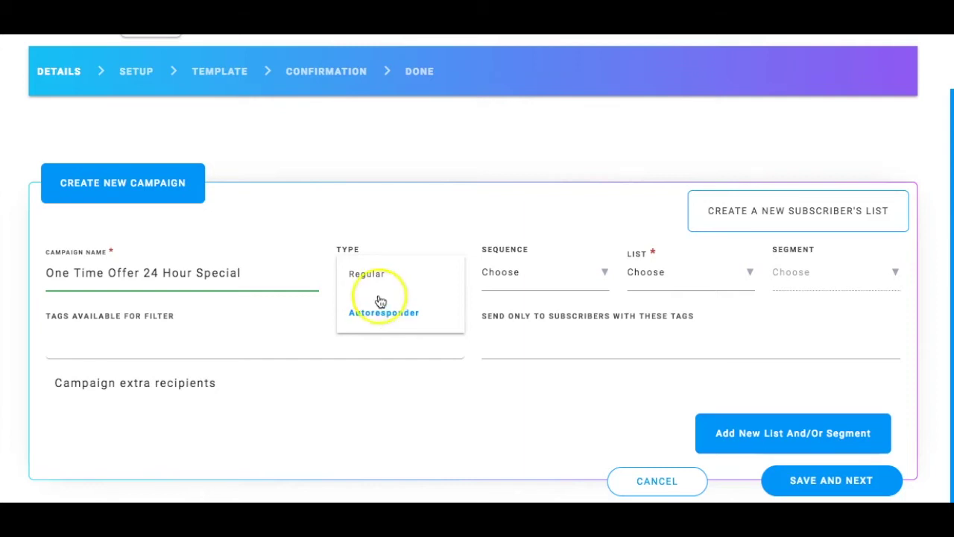
{"action": "left_click", "coordinate": [367, 278]}
{"action": "left_click", "coordinate": [367, 275]}
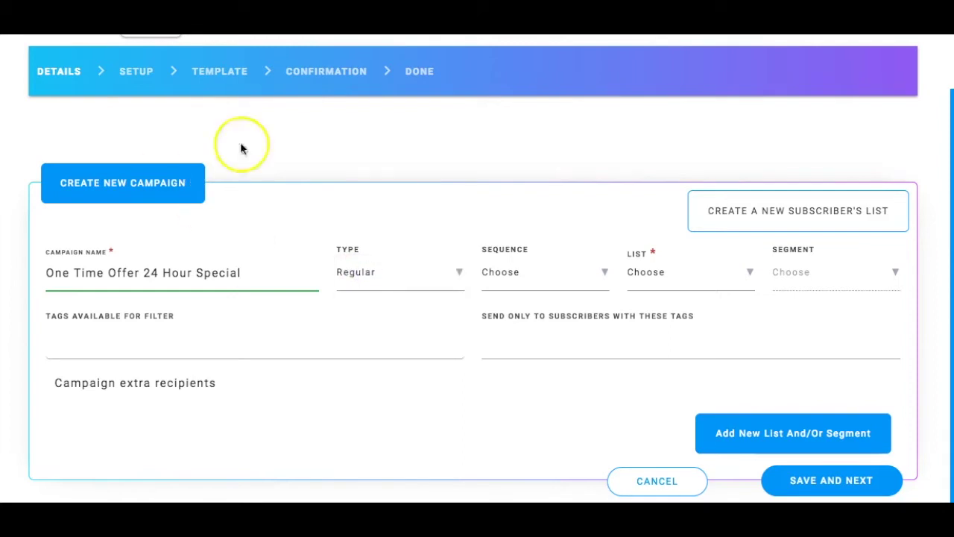
Set the campaign's Sequence to NEW Builderall Partners Follow Up Emails.
{"action": "left_click", "coordinate": [544, 281]}
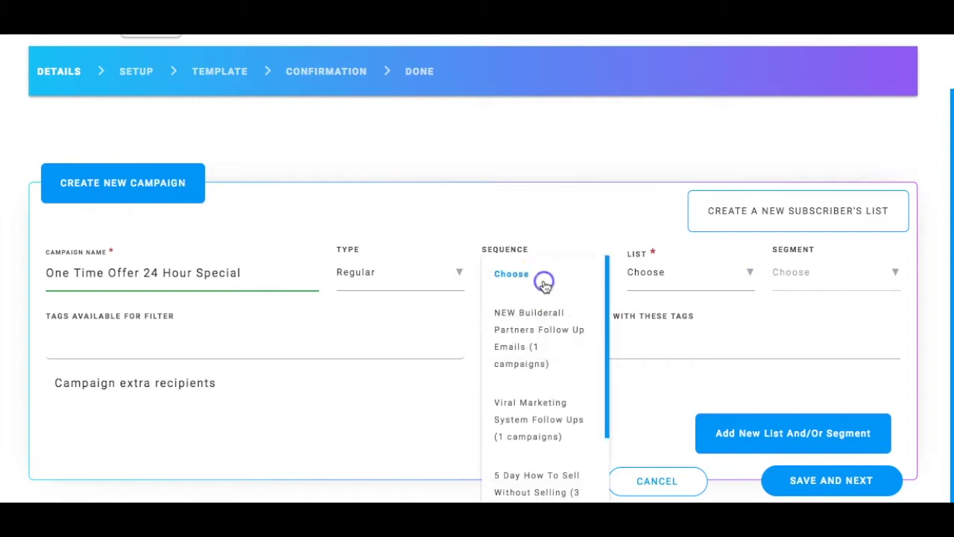
{"action": "left_click", "coordinate": [522, 349]}
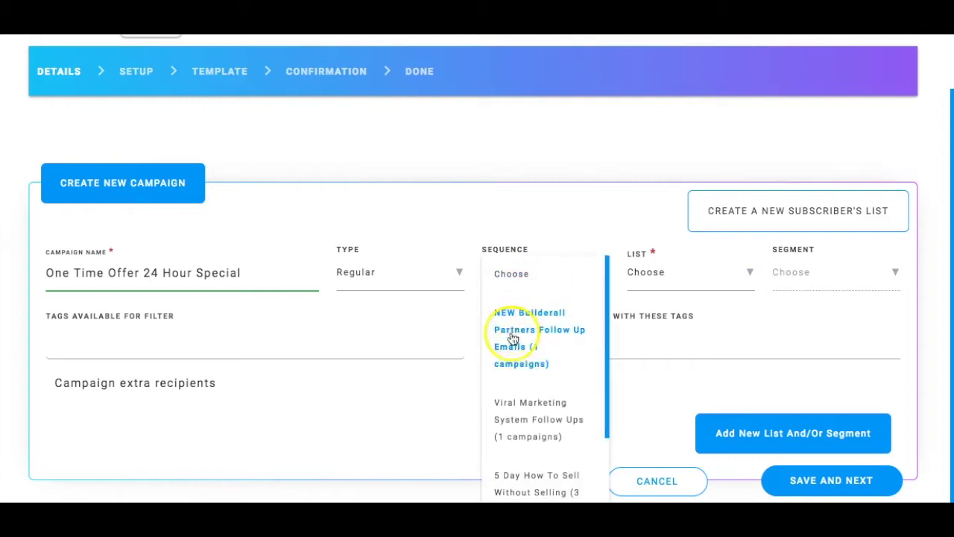
{"action": "left_click", "coordinate": [517, 417]}
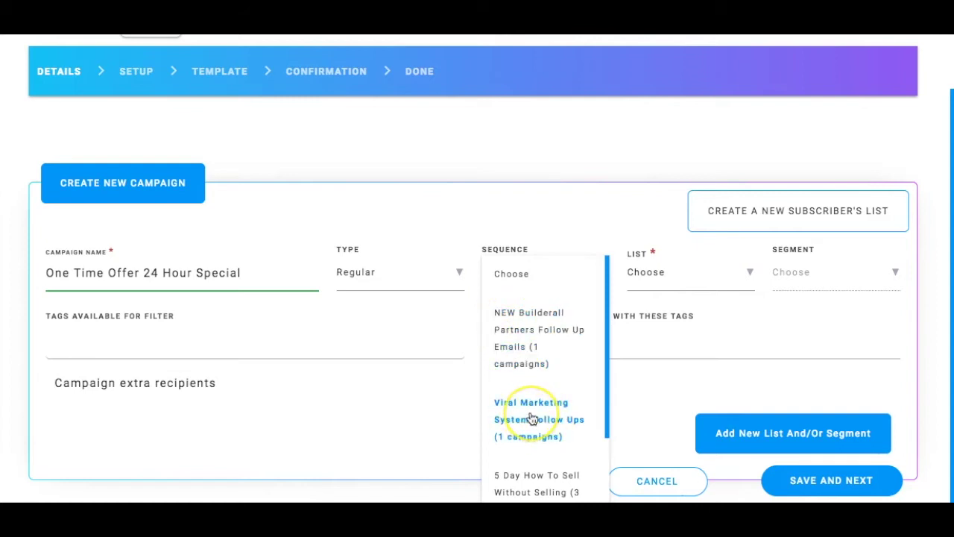
{"action": "scroll", "coordinate": [525, 417], "scroll_direction": "down", "scroll_amount": 2}
{"action": "left_click", "coordinate": [522, 401]}
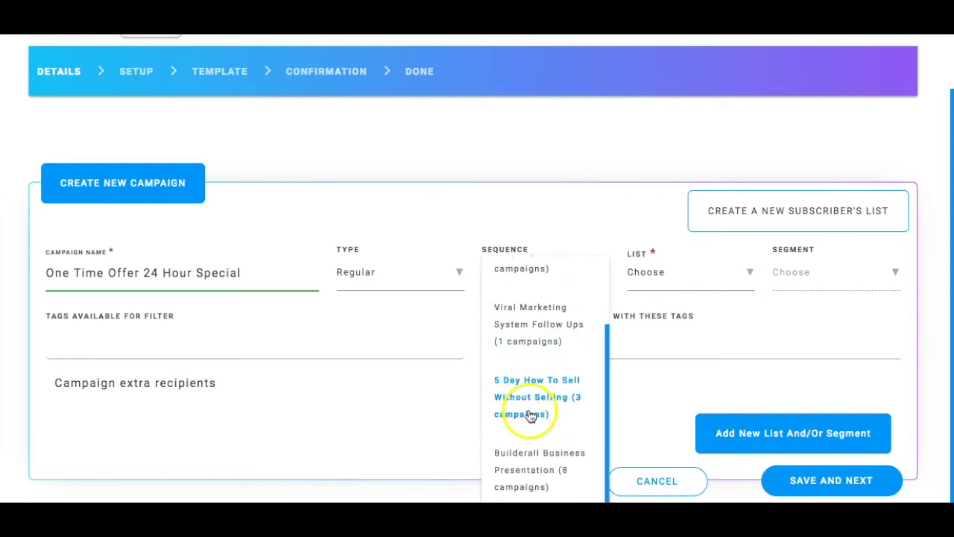
{"action": "left_click", "coordinate": [520, 457]}
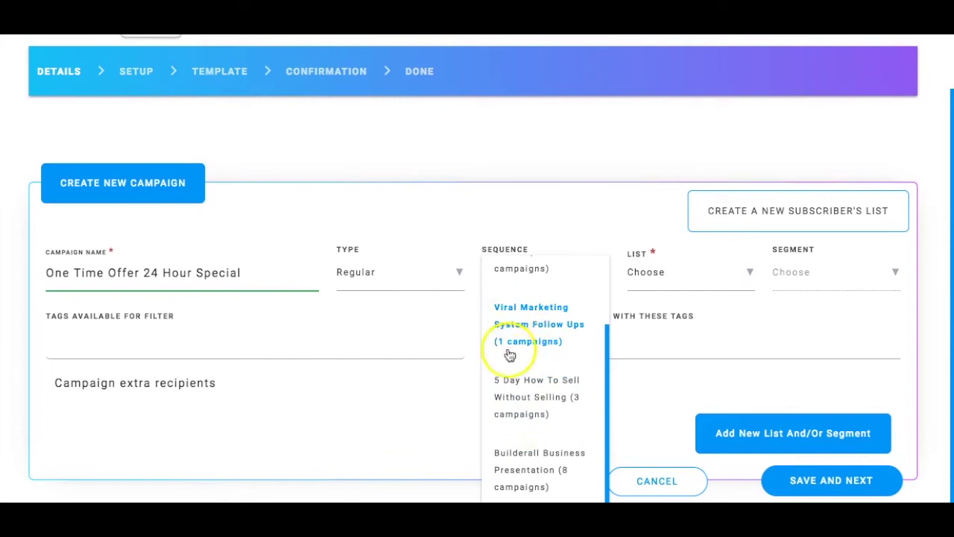
{"action": "scroll", "coordinate": [522, 440], "scroll_direction": "up", "scroll_amount": 2}
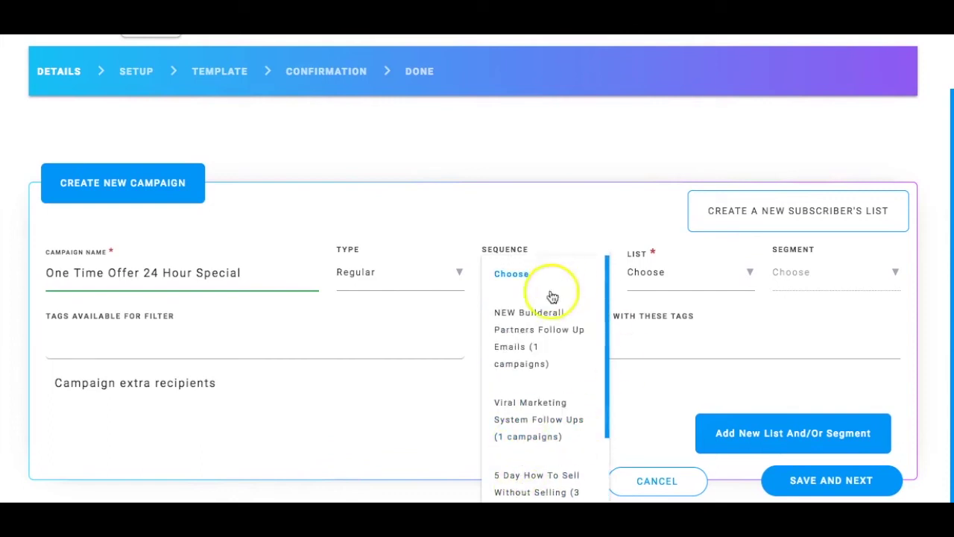
{"action": "left_click", "coordinate": [509, 328]}
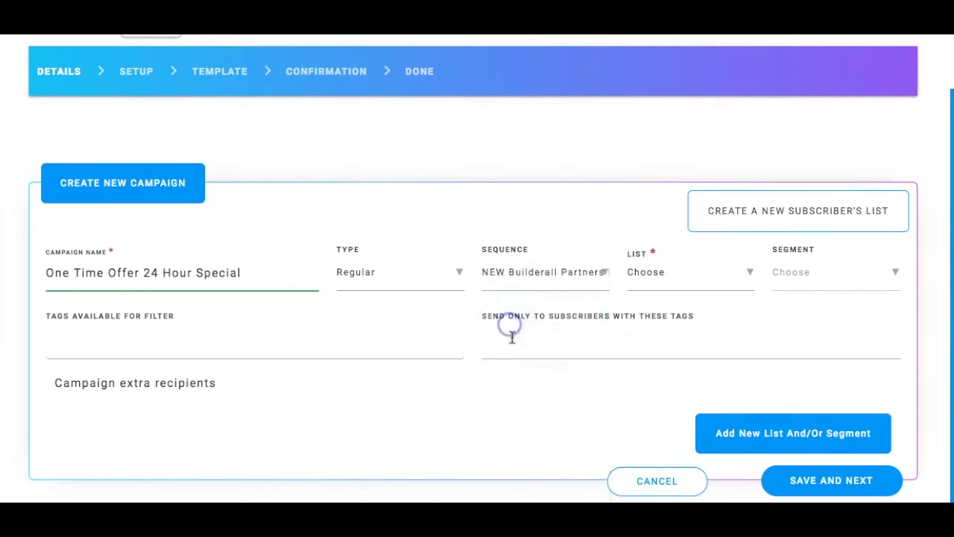
Confirm the Builderall partners sequence and assign the New Builderall Team list.
{"action": "left_click", "coordinate": [686, 273]}
{"action": "left_click", "coordinate": [649, 276]}
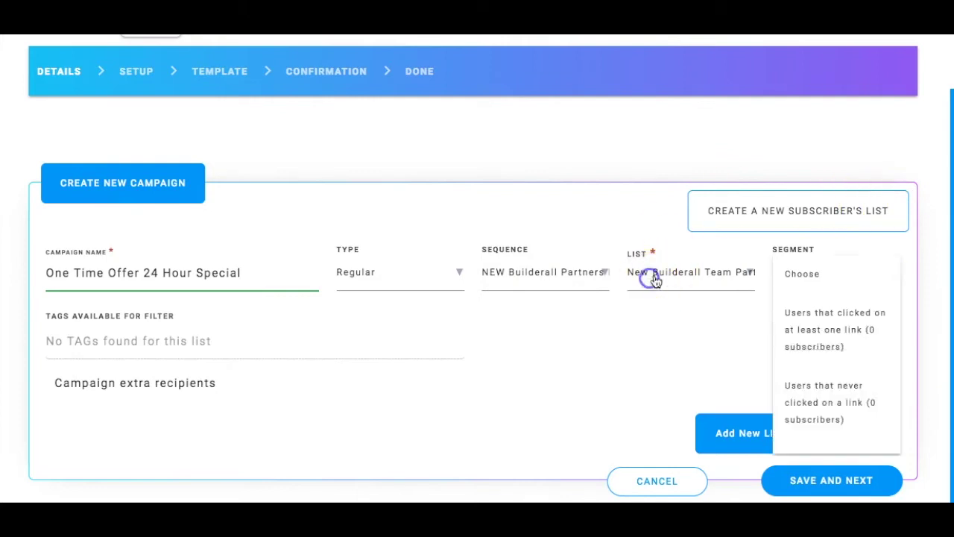
{"action": "left_click", "coordinate": [819, 277]}
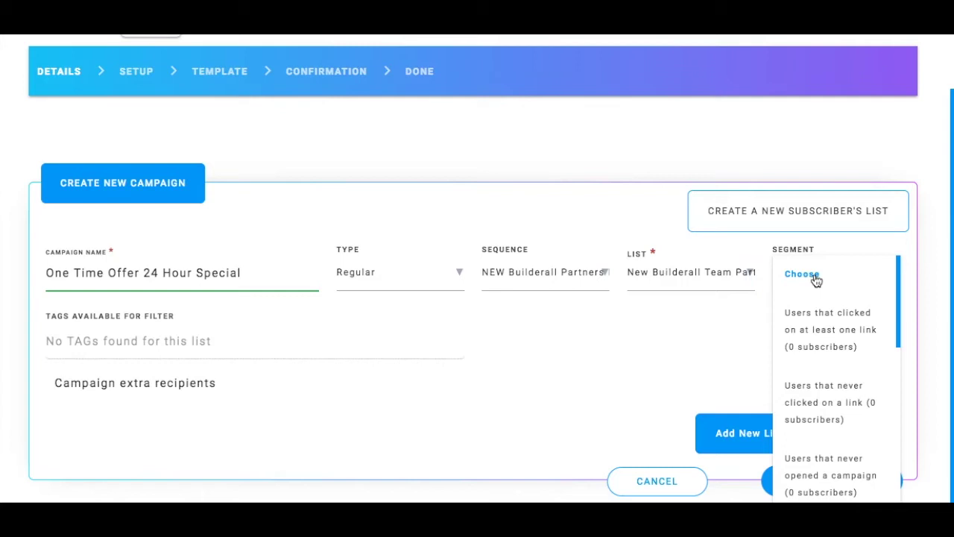
Review Segment options like last 2 and last 3 campaigns, leaving it on Choose.
{"action": "left_click_drag", "start_coordinate": [817, 278], "coordinate": [855, 361]}
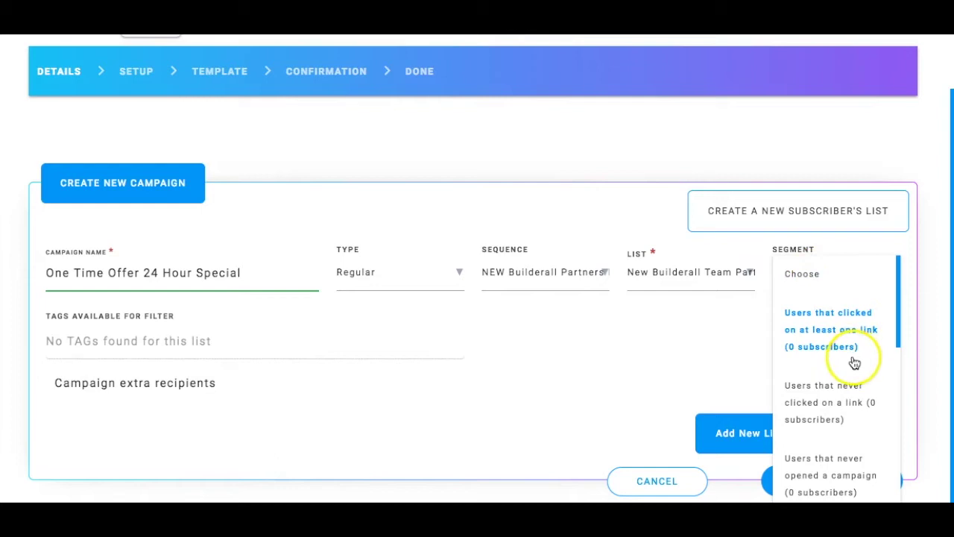
{"action": "scroll", "coordinate": [852, 357], "scroll_direction": "down", "scroll_amount": 1}
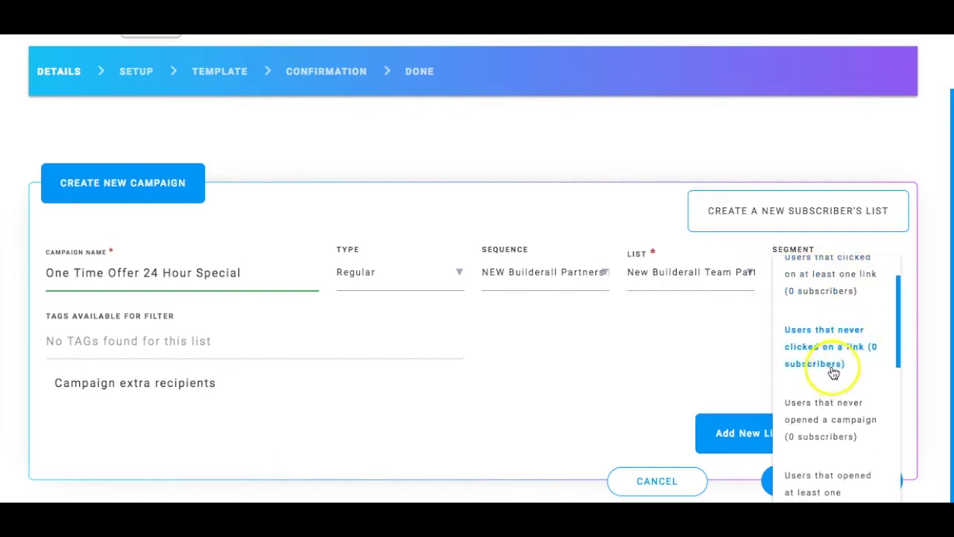
{"action": "scroll", "coordinate": [834, 372], "scroll_direction": "down", "scroll_amount": 1}
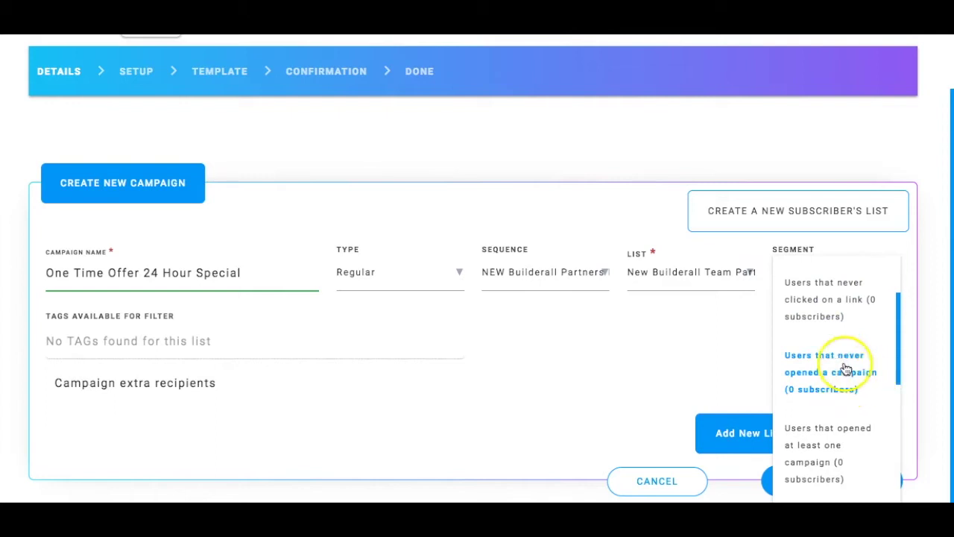
{"action": "scroll", "coordinate": [845, 369], "scroll_direction": "down", "scroll_amount": 1}
{"action": "scroll", "coordinate": [846, 369], "scroll_direction": "down", "scroll_amount": 1}
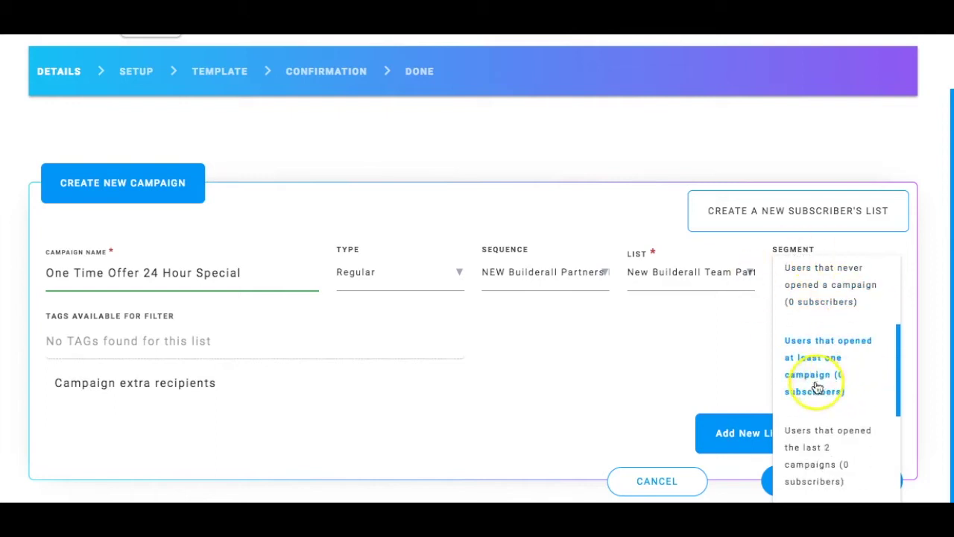
{"action": "scroll", "coordinate": [805, 381], "scroll_direction": "down", "scroll_amount": 2}
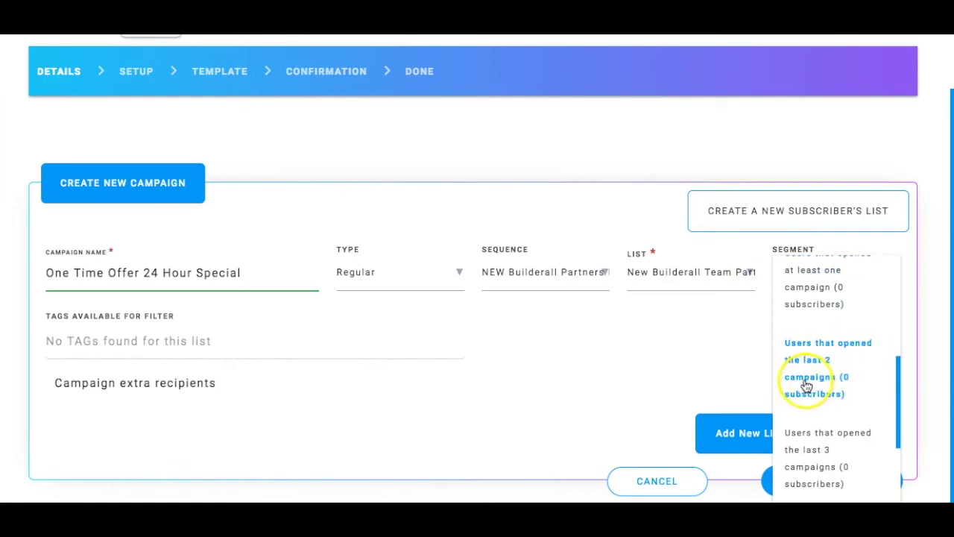
{"action": "scroll", "coordinate": [812, 382], "scroll_direction": "down", "scroll_amount": 1}
{"action": "scroll", "coordinate": [812, 381], "scroll_direction": "down", "scroll_amount": 2}
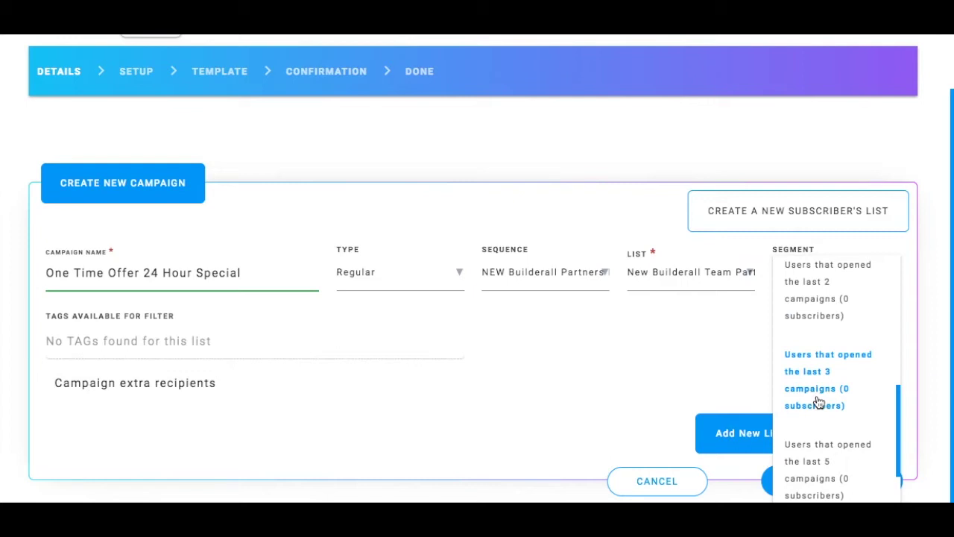
{"action": "left_click", "coordinate": [808, 277]}
{"action": "left_click", "coordinate": [816, 372]}
{"action": "left_click", "coordinate": [735, 335]}
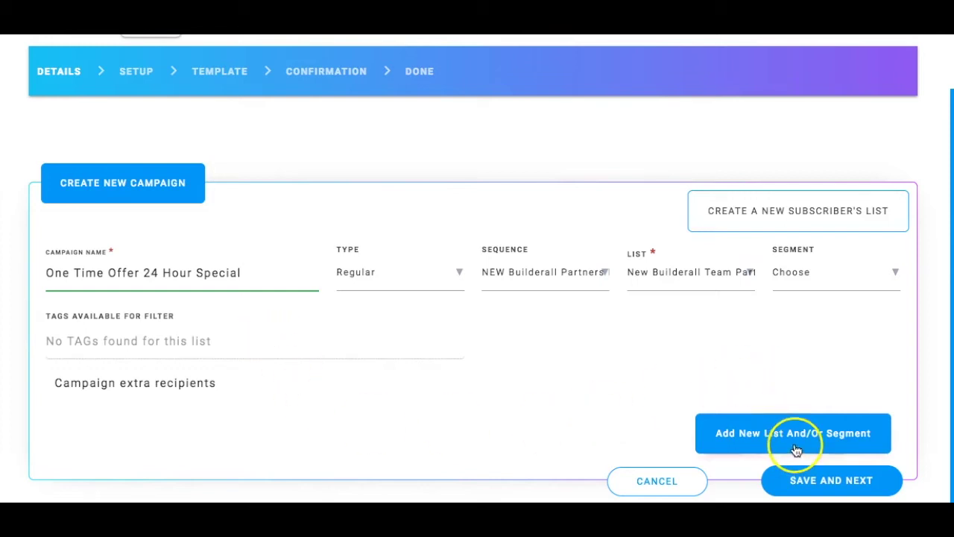
Continue to the Setup step and enter the subject 'Testing a Broadcast Email'.
{"action": "left_click", "coordinate": [836, 492]}
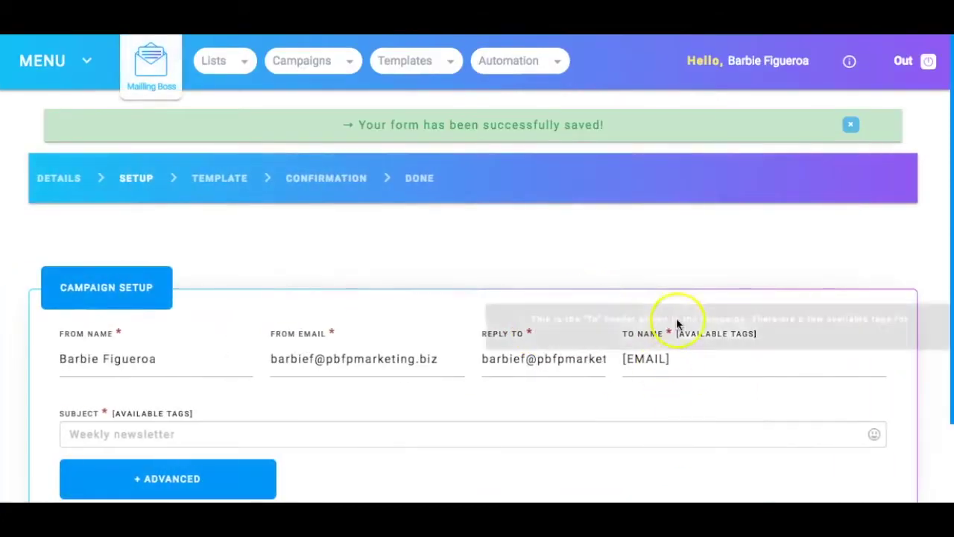
{"action": "scroll", "coordinate": [314, 291], "scroll_direction": "down", "scroll_amount": 2}
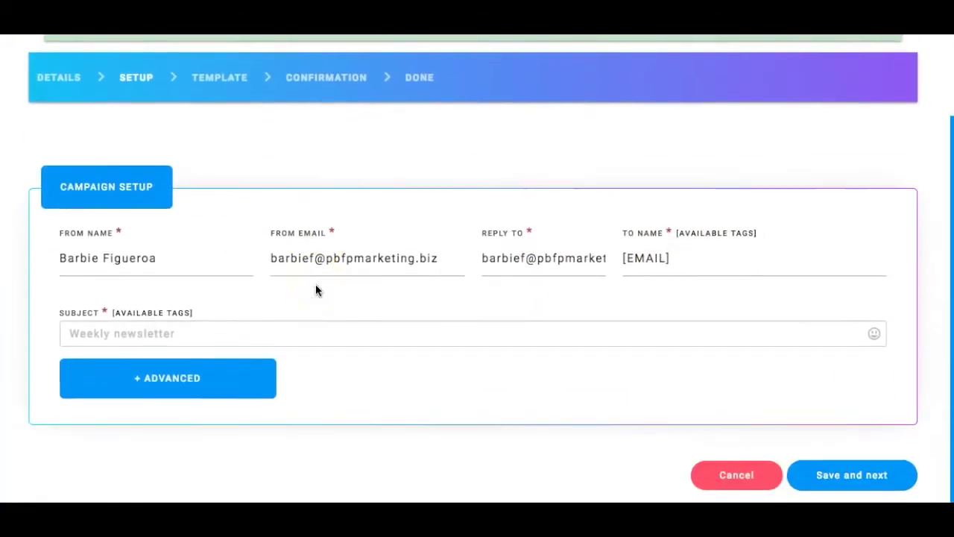
{"action": "left_click", "coordinate": [215, 335]}
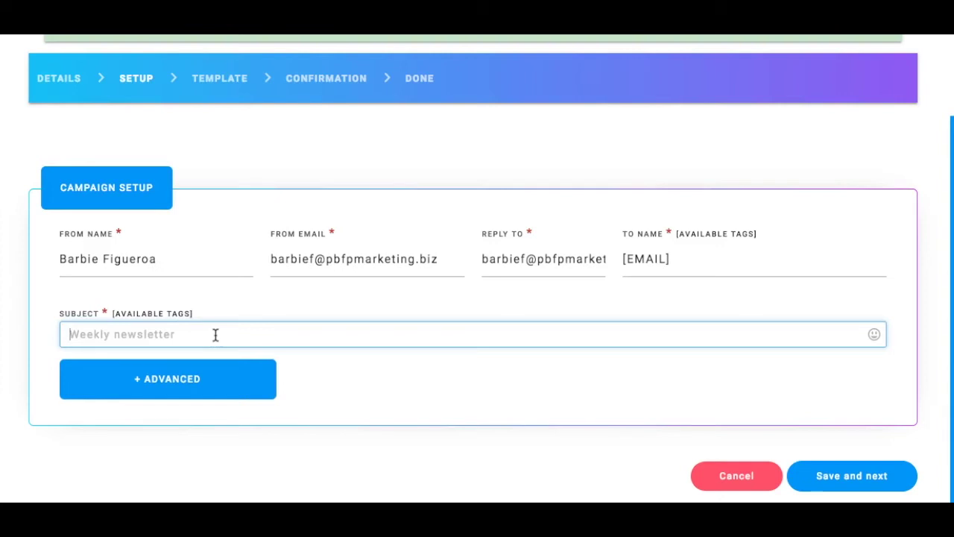
{"action": "type", "text": "Testing a B"}
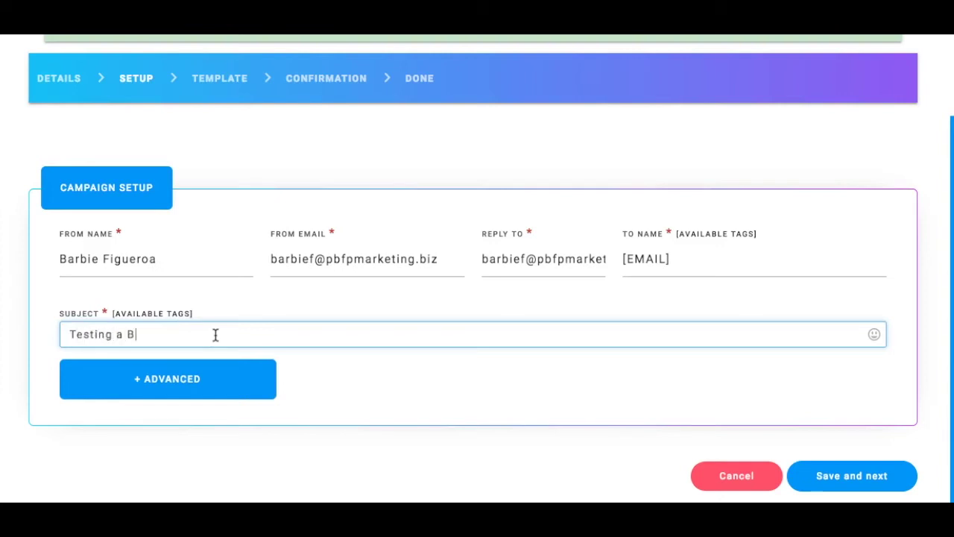
{"action": "type", "text": "roadcast Email"}
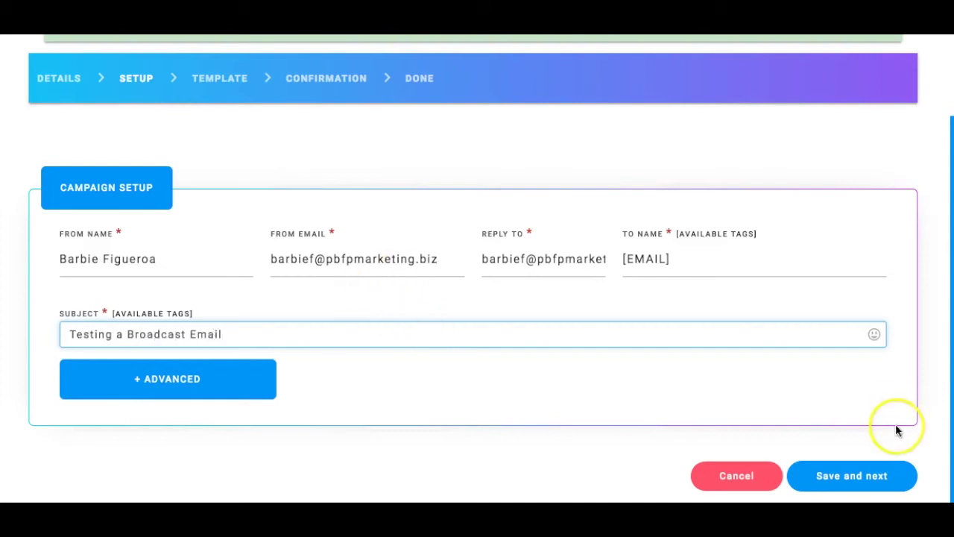
Save Setup, accept the default Lorem Ipsum template, and advance to Confirmation.
{"action": "left_click", "coordinate": [861, 485]}
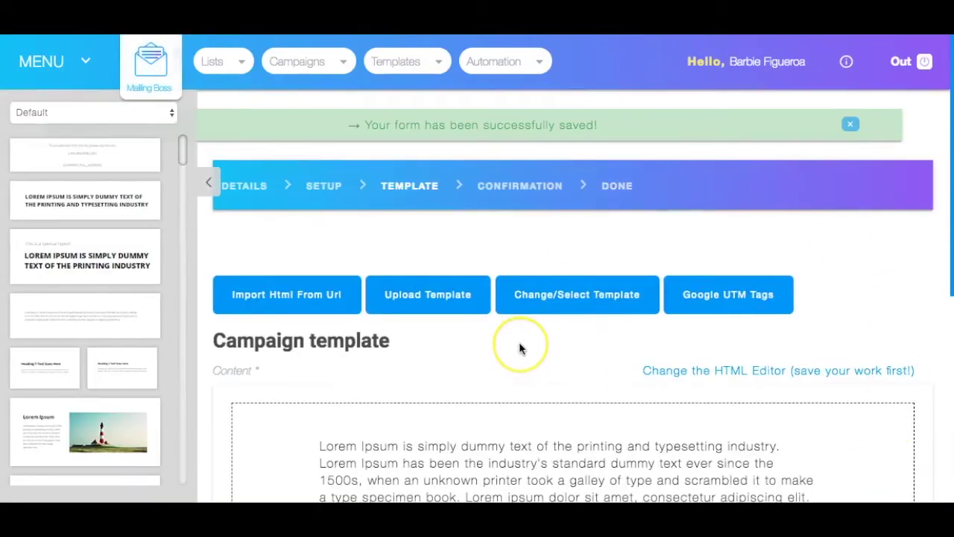
{"action": "scroll", "coordinate": [520, 347], "scroll_direction": "down", "scroll_amount": 3}
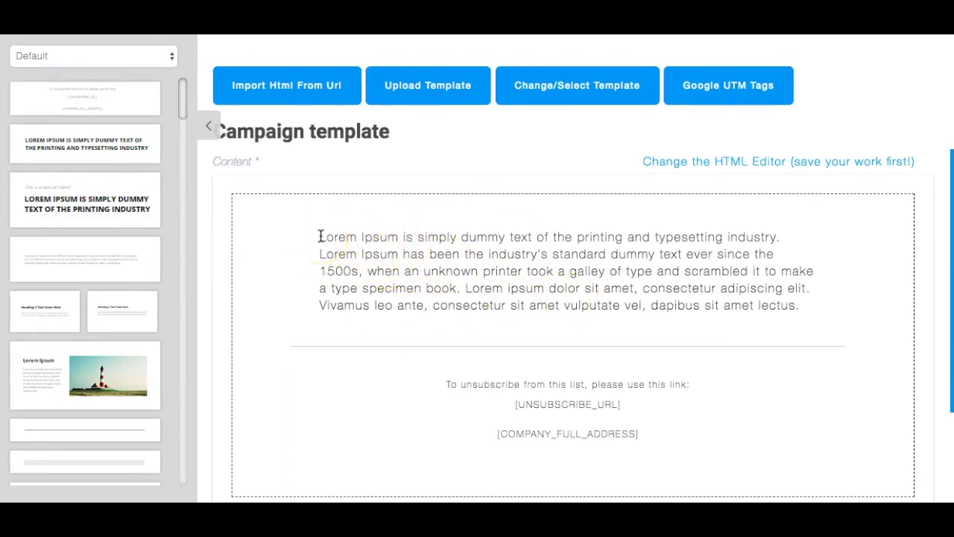
{"action": "scroll", "coordinate": [492, 250], "scroll_direction": "down", "scroll_amount": 5}
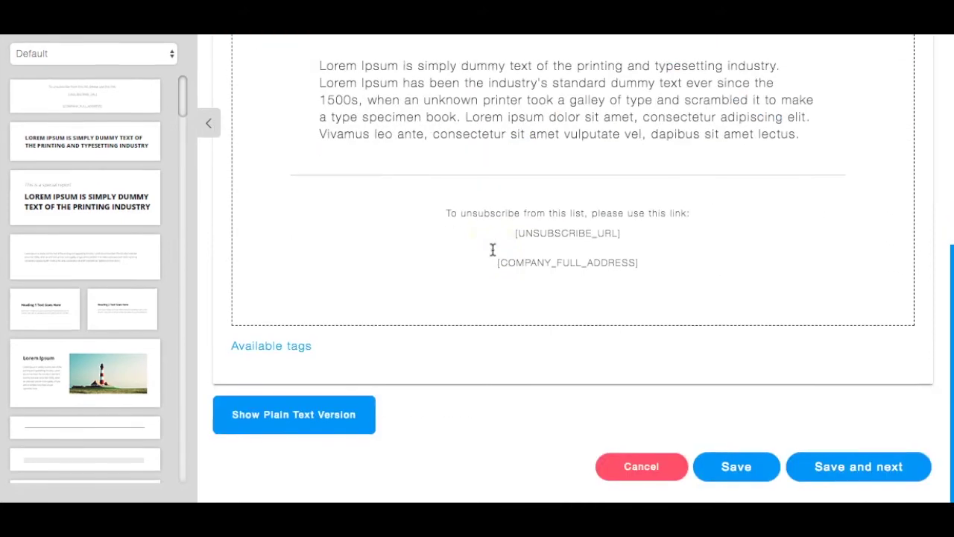
{"action": "left_click", "coordinate": [885, 475]}
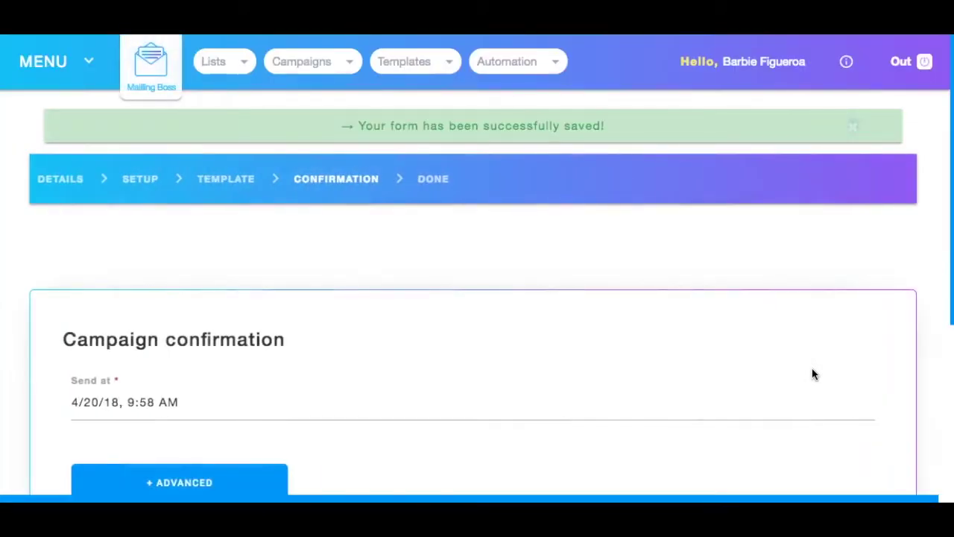
Review the summary (subject 'Testing a Broadcast Email', 4/20/18 9:58 AM) and send the campaign.
{"action": "scroll", "coordinate": [813, 374], "scroll_direction": "down", "scroll_amount": 2}
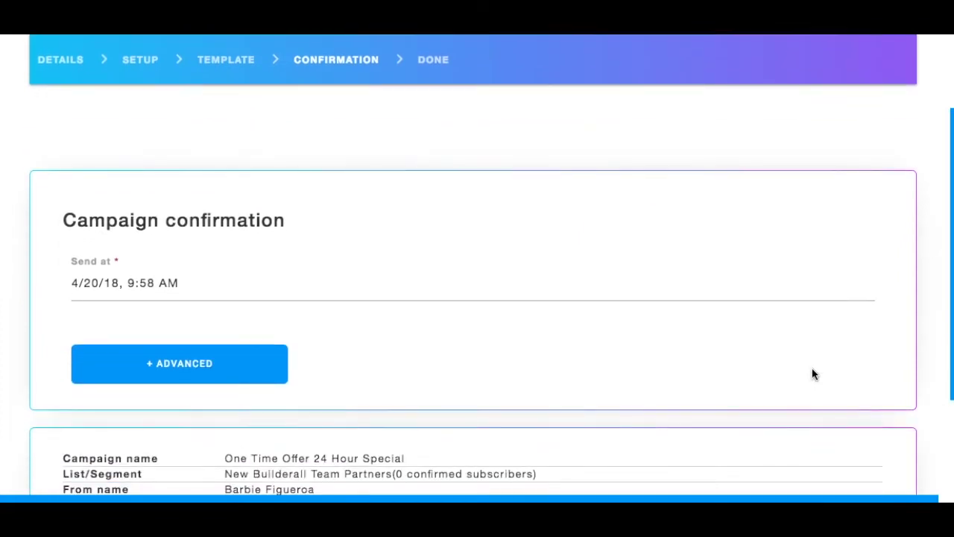
{"action": "scroll", "coordinate": [812, 374], "scroll_direction": "down", "scroll_amount": 2}
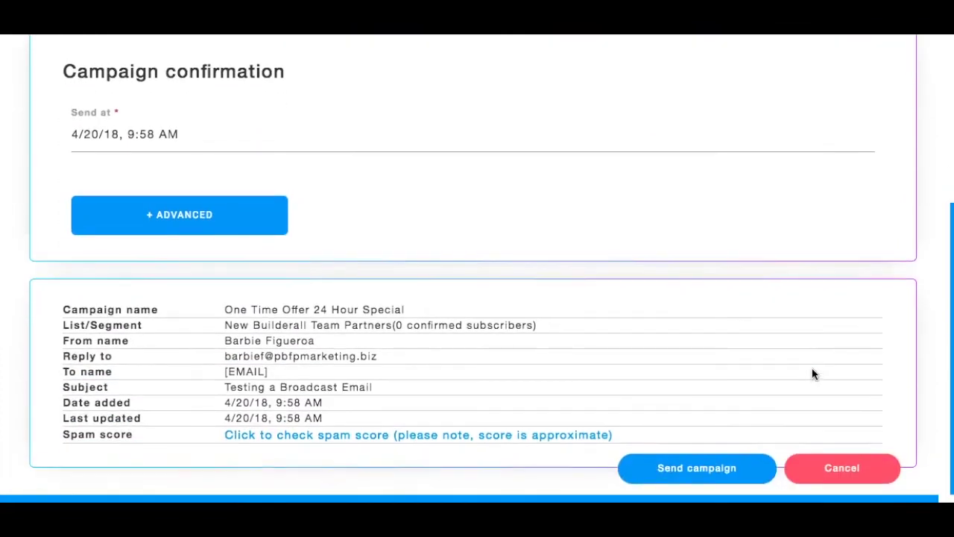
{"action": "scroll", "coordinate": [812, 368], "scroll_direction": "up", "scroll_amount": 2}
{"action": "scroll", "coordinate": [812, 367], "scroll_direction": "down", "scroll_amount": 2}
{"action": "left_click", "coordinate": [768, 426]}
{"action": "scroll", "coordinate": [768, 427], "scroll_direction": "down", "scroll_amount": 1}
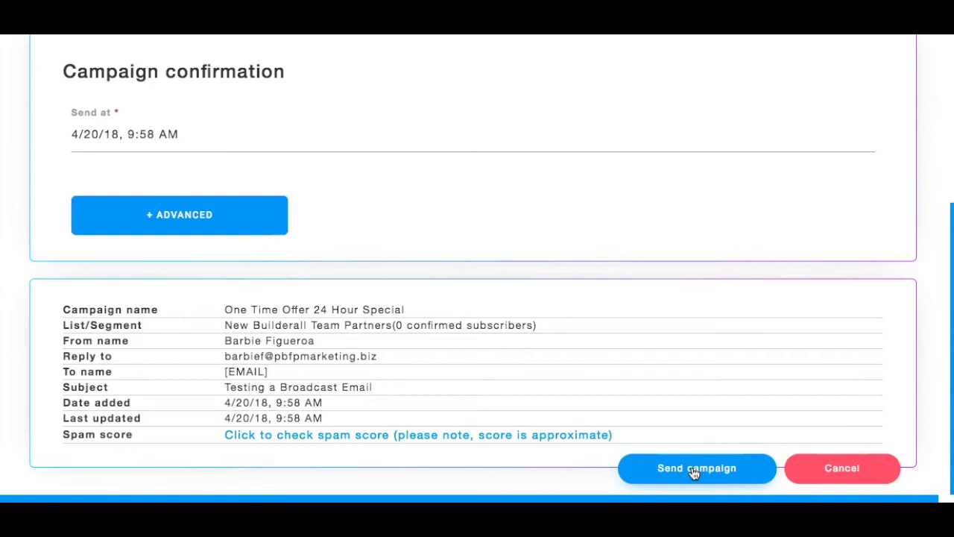
{"action": "left_click", "coordinate": [694, 469]}
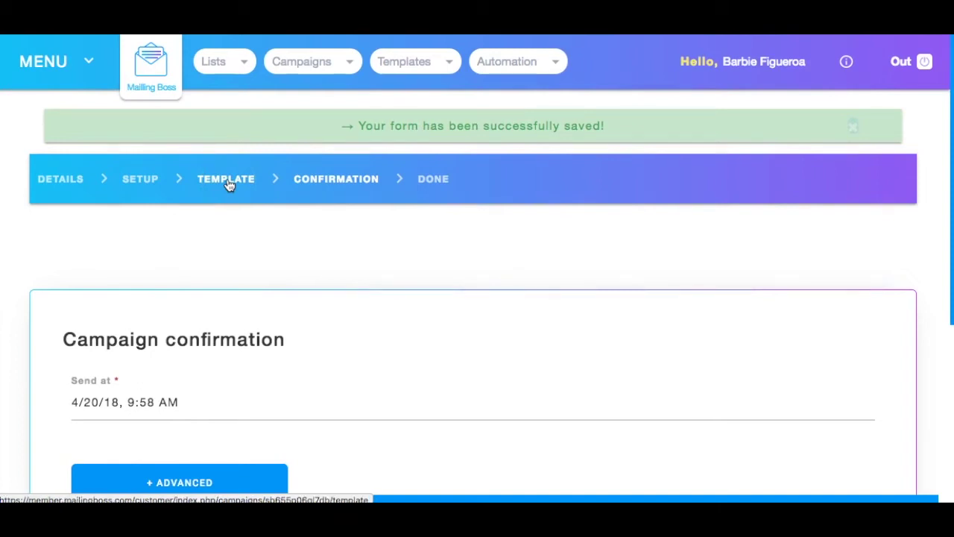
Review the Advanced audience options, leaving the opened/unopened and campaign filters unset, then return to the top.
{"action": "scroll", "coordinate": [228, 186], "scroll_direction": "down", "scroll_amount": 3}
{"action": "left_click", "coordinate": [192, 357]}
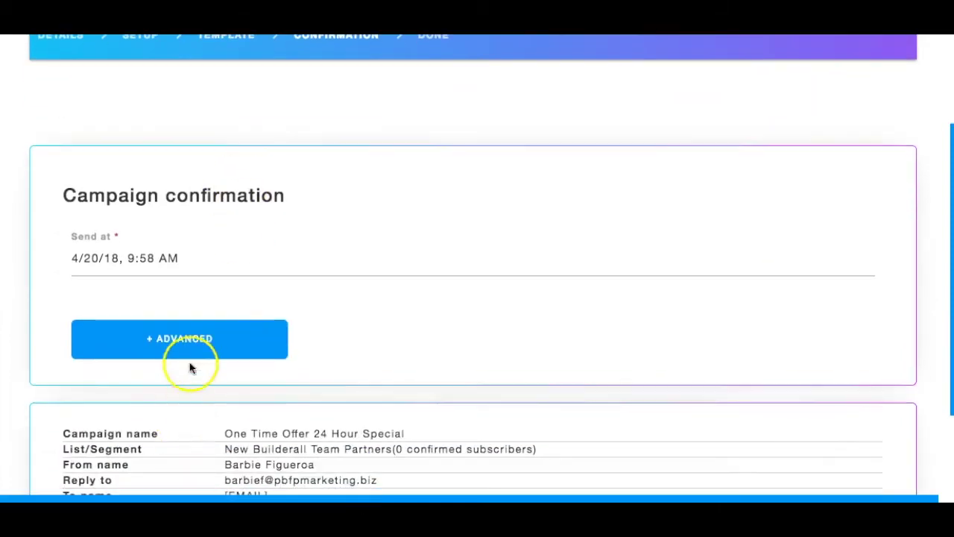
{"action": "scroll", "coordinate": [197, 351], "scroll_direction": "down", "scroll_amount": 2}
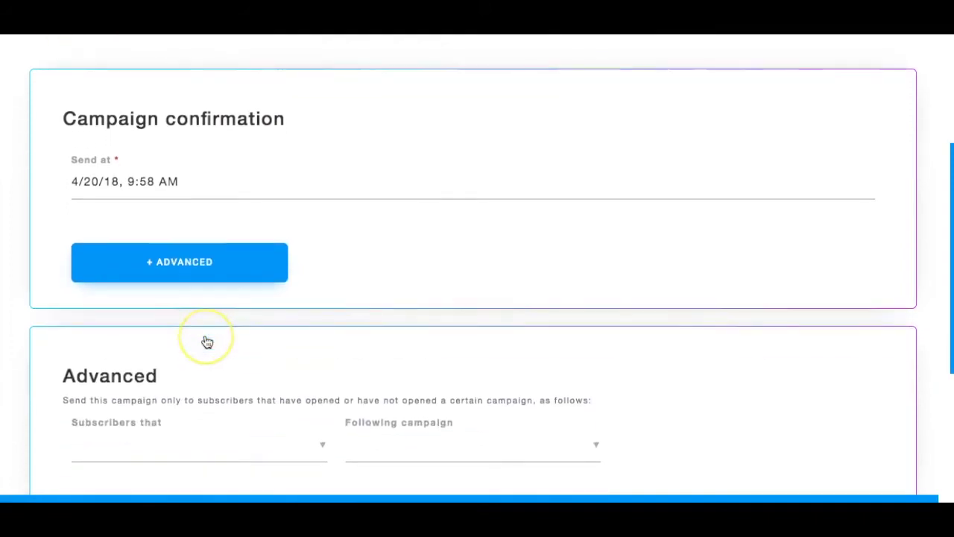
{"action": "scroll", "coordinate": [207, 341], "scroll_direction": "down", "scroll_amount": 3}
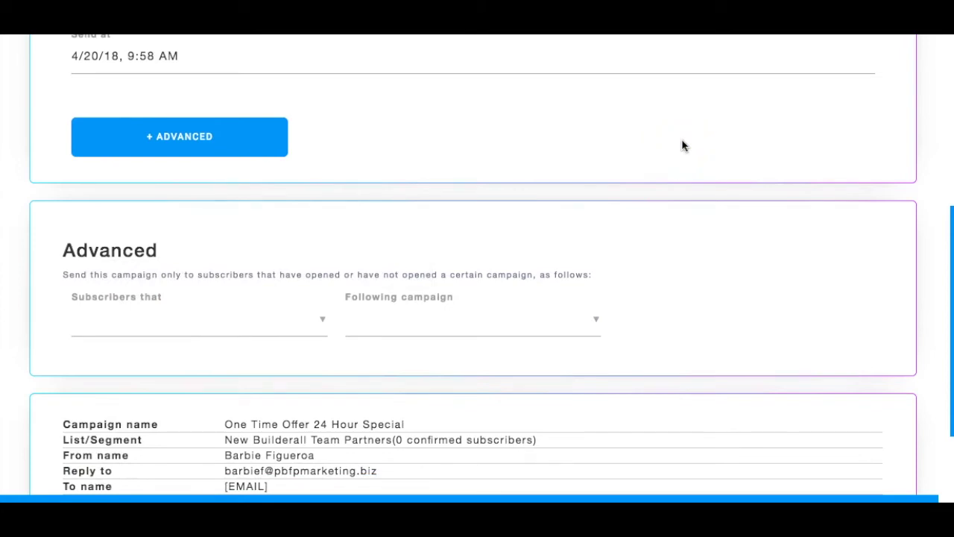
{"action": "left_click", "coordinate": [208, 325]}
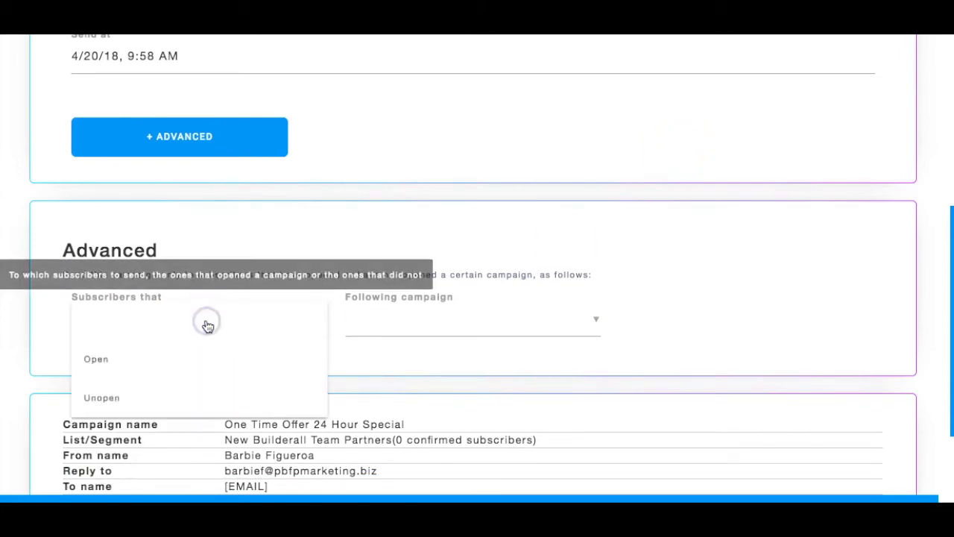
{"action": "left_click", "coordinate": [343, 315]}
{"action": "left_click", "coordinate": [386, 314]}
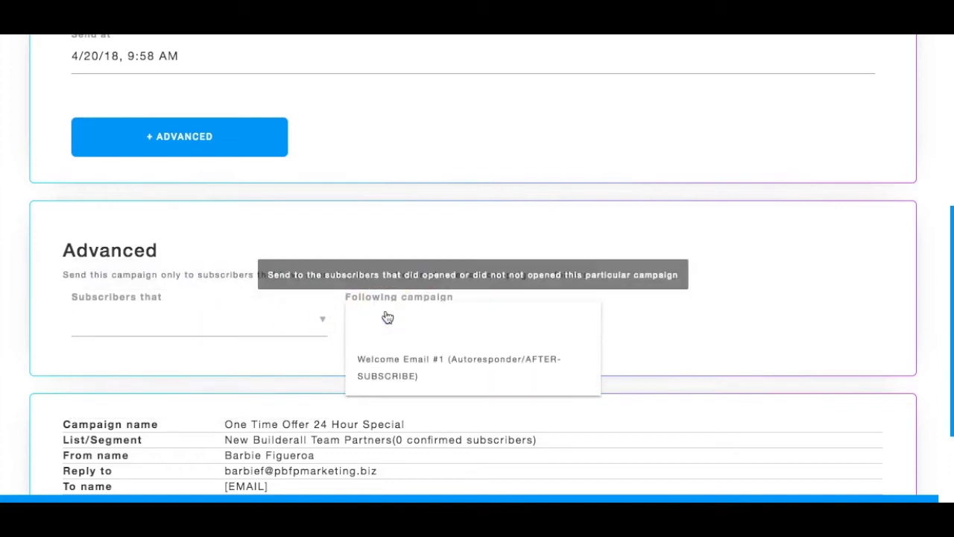
{"action": "left_click", "coordinate": [387, 317]}
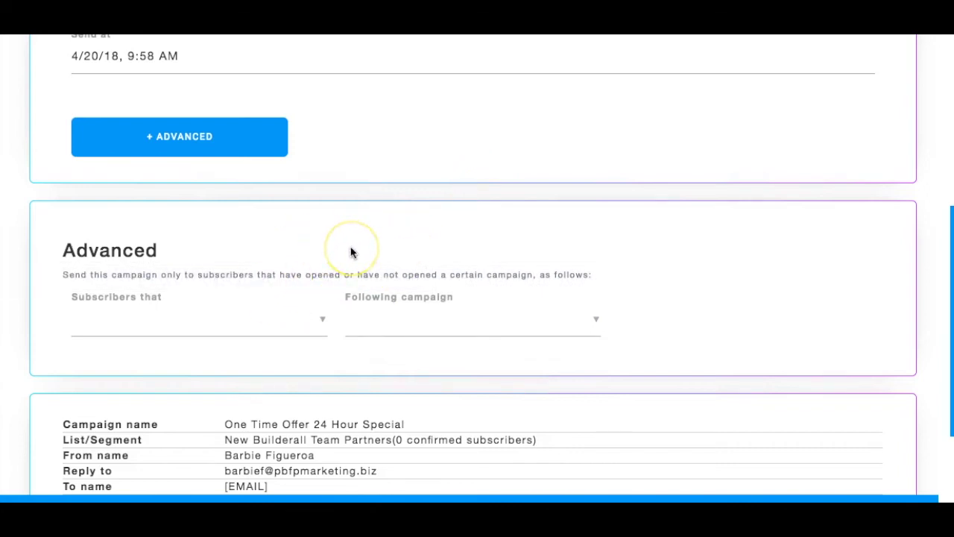
{"action": "scroll", "coordinate": [352, 251], "scroll_direction": "up", "scroll_amount": 3}
{"action": "scroll", "coordinate": [372, 237], "scroll_direction": "up", "scroll_amount": 3}
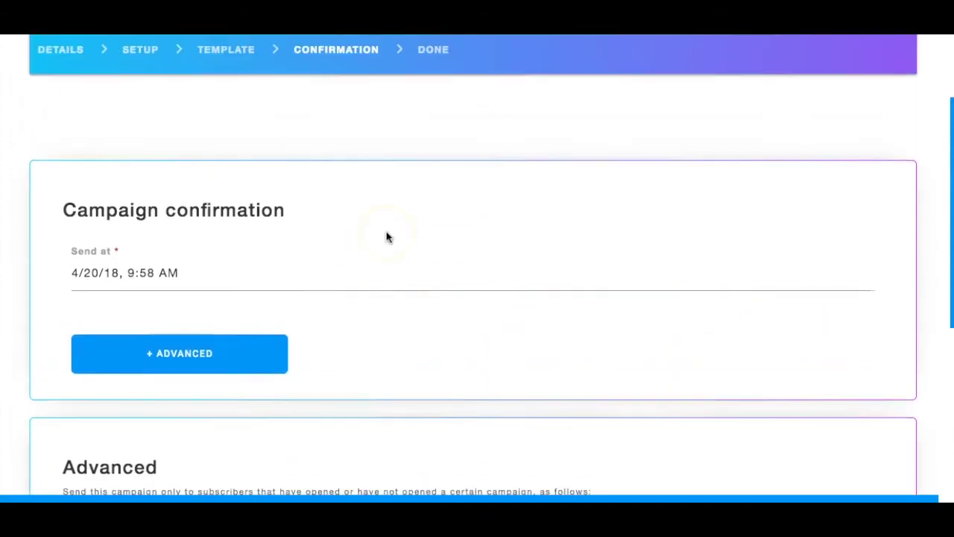
{"action": "scroll", "coordinate": [154, 283], "scroll_direction": "up", "scroll_amount": 2}
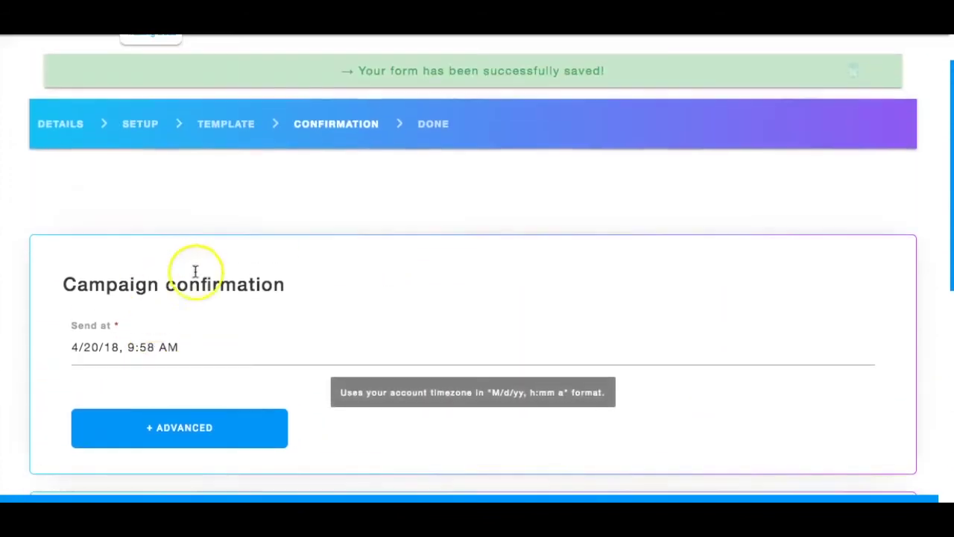
Return to the Template step and try the Test Template form, closing it without sending.
{"action": "left_click", "coordinate": [240, 127]}
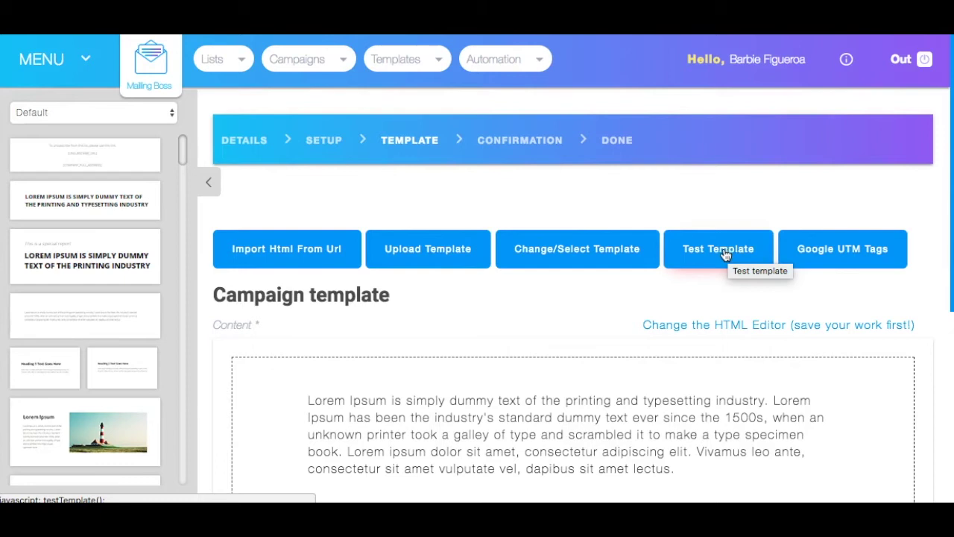
{"action": "left_click", "coordinate": [725, 254]}
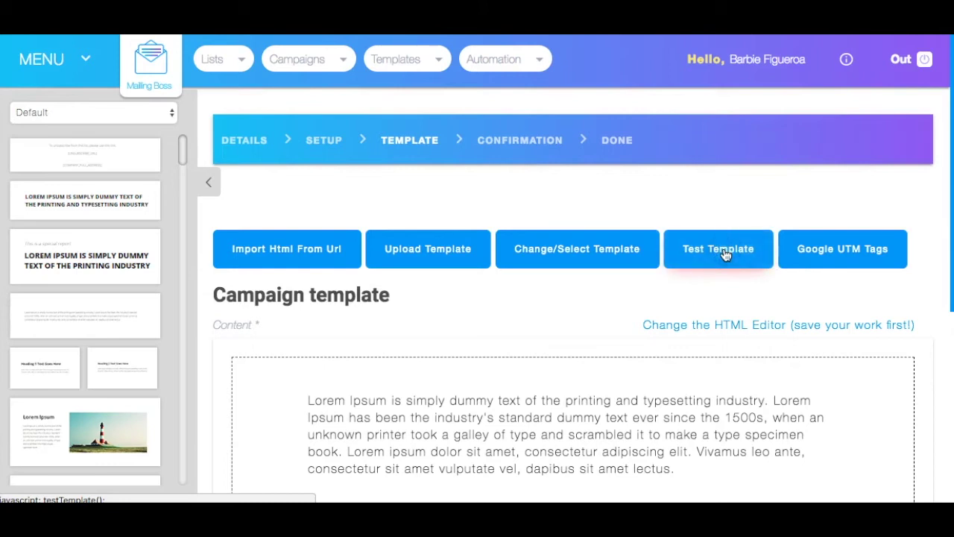
{"action": "left_click", "coordinate": [720, 251]}
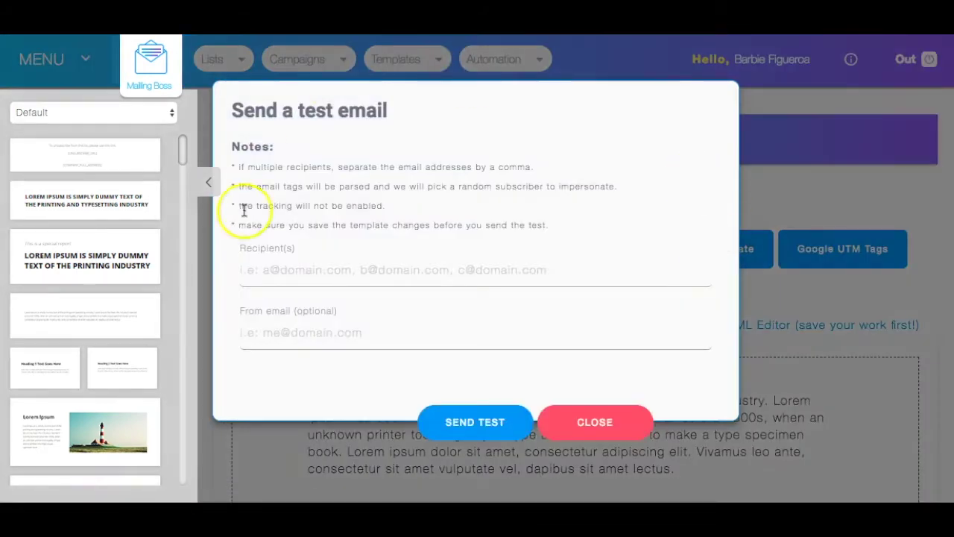
{"action": "left_click", "coordinate": [327, 277]}
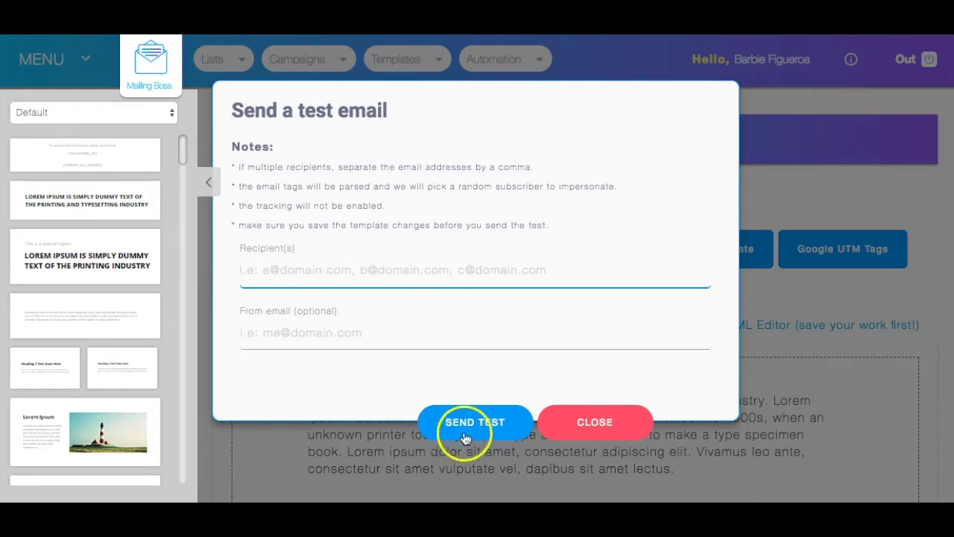
{"action": "left_click", "coordinate": [610, 423]}
{"action": "scroll", "coordinate": [712, 386], "scroll_direction": "down", "scroll_amount": 5}
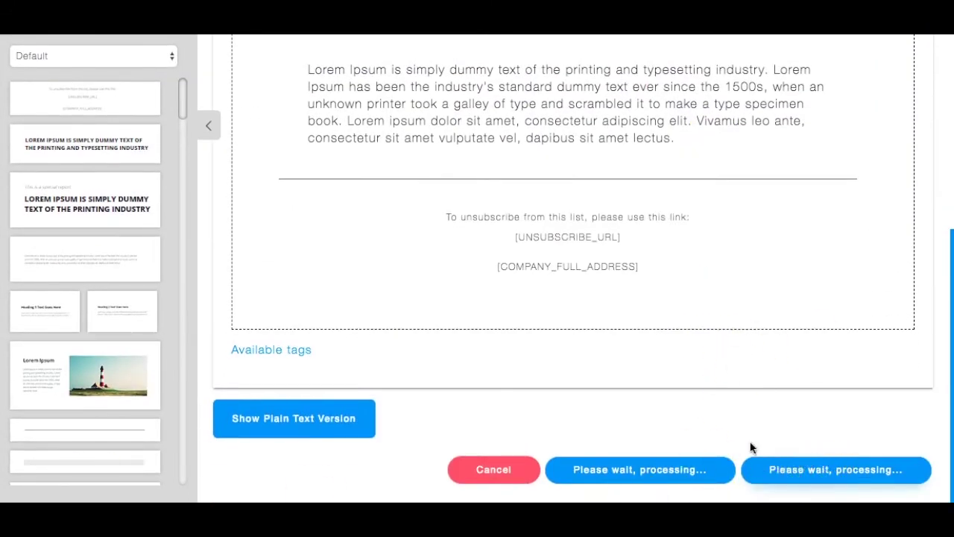
{"action": "scroll", "coordinate": [720, 422], "scroll_direction": "up", "scroll_amount": 5}
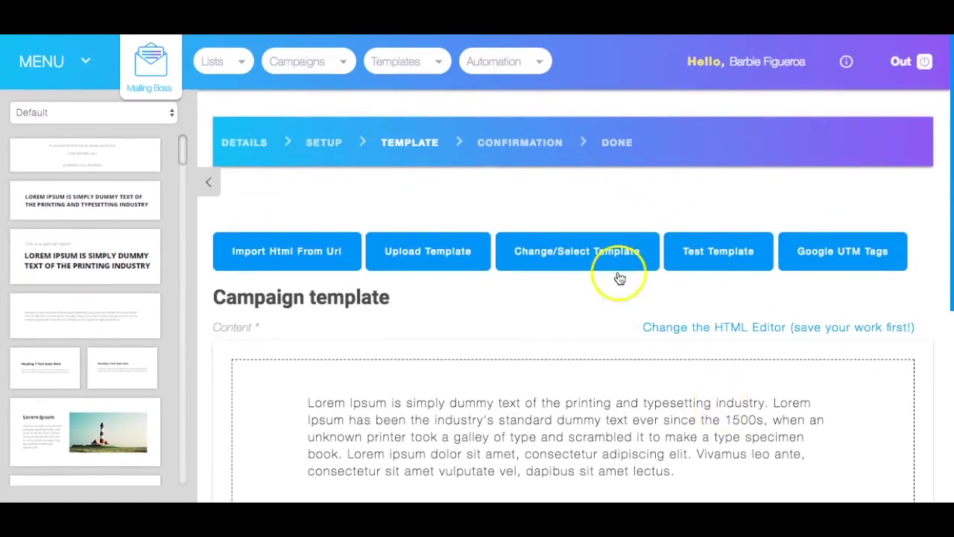
{"action": "scroll", "coordinate": [686, 335], "scroll_direction": "down", "scroll_amount": 4}
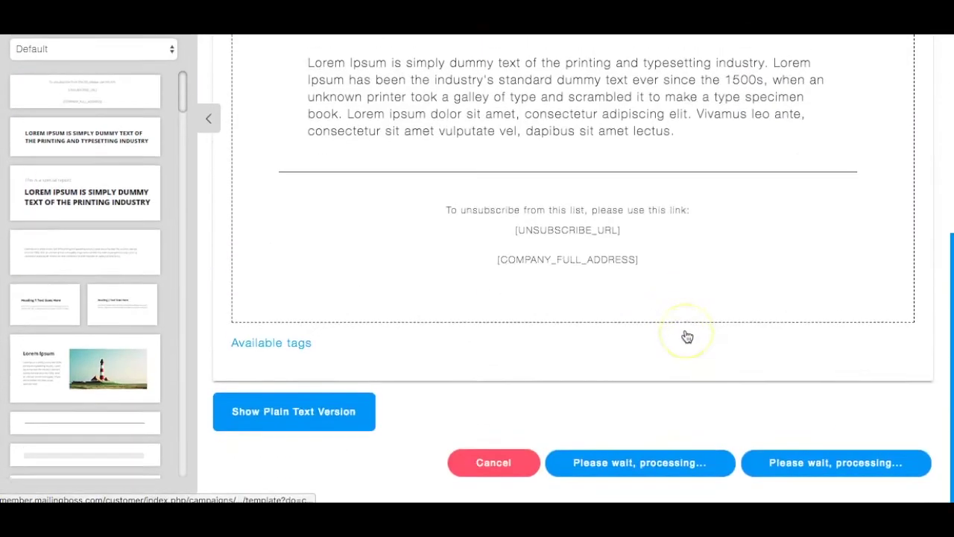
{"action": "scroll", "coordinate": [686, 335], "scroll_direction": "up", "scroll_amount": 4}
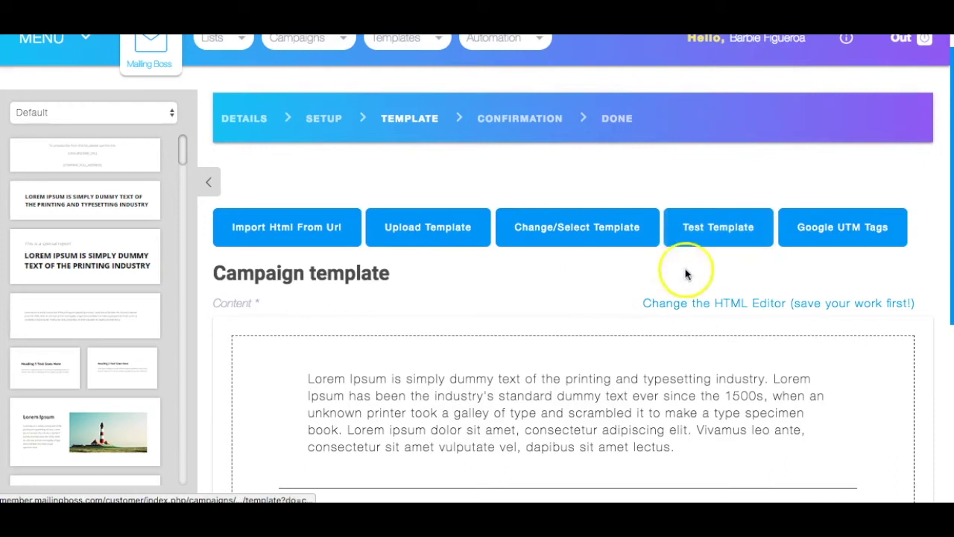
Send a test of the template to the suggested recipient address.
{"action": "left_click", "coordinate": [718, 227]}
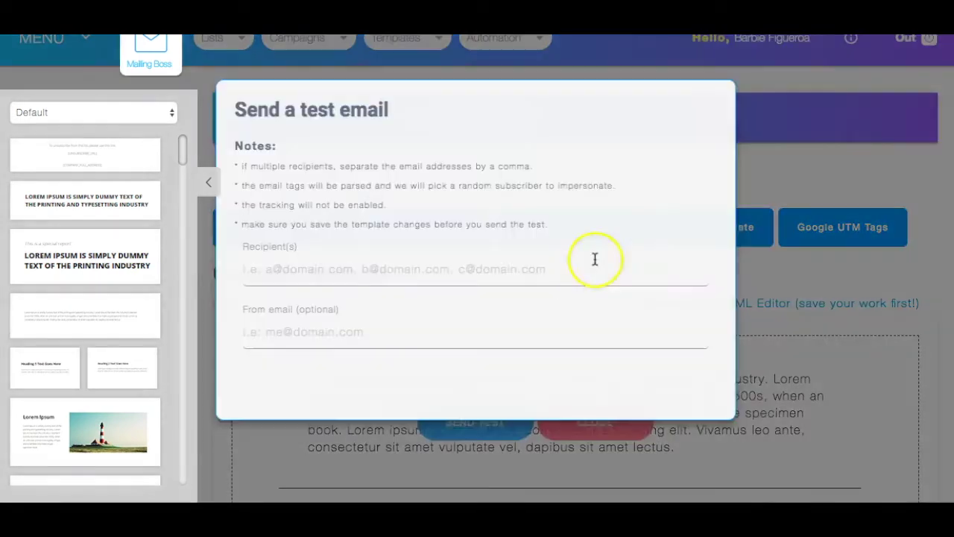
{"action": "left_click", "coordinate": [391, 276]}
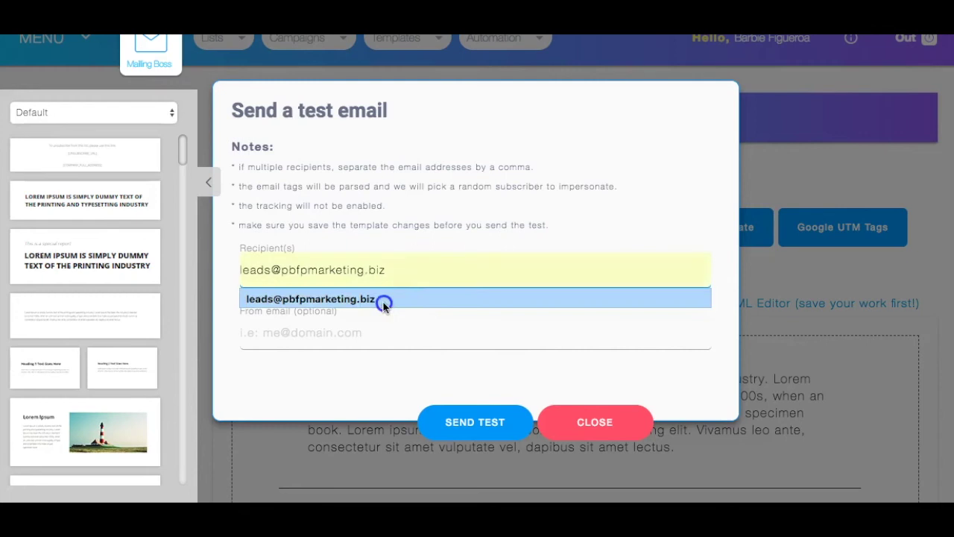
{"action": "left_click", "coordinate": [384, 302]}
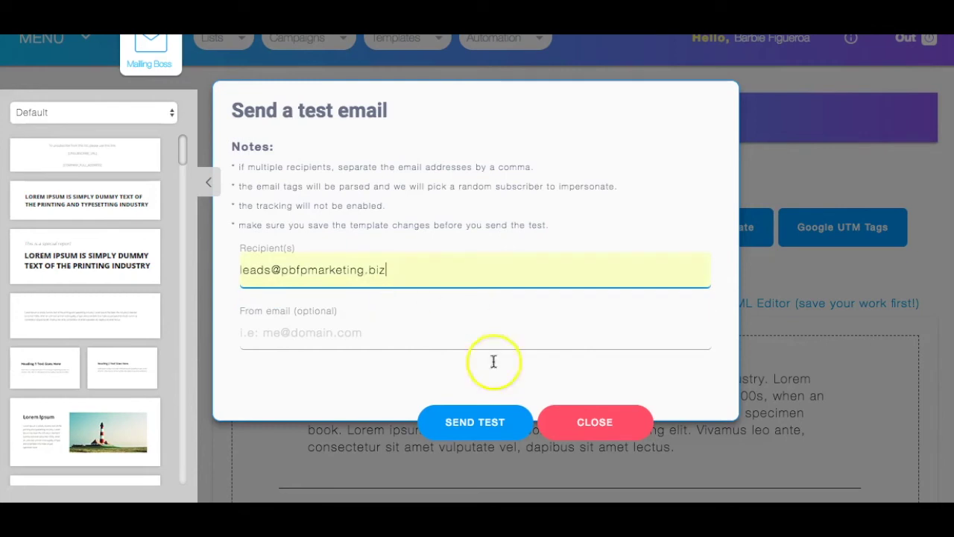
{"action": "left_click", "coordinate": [481, 428]}
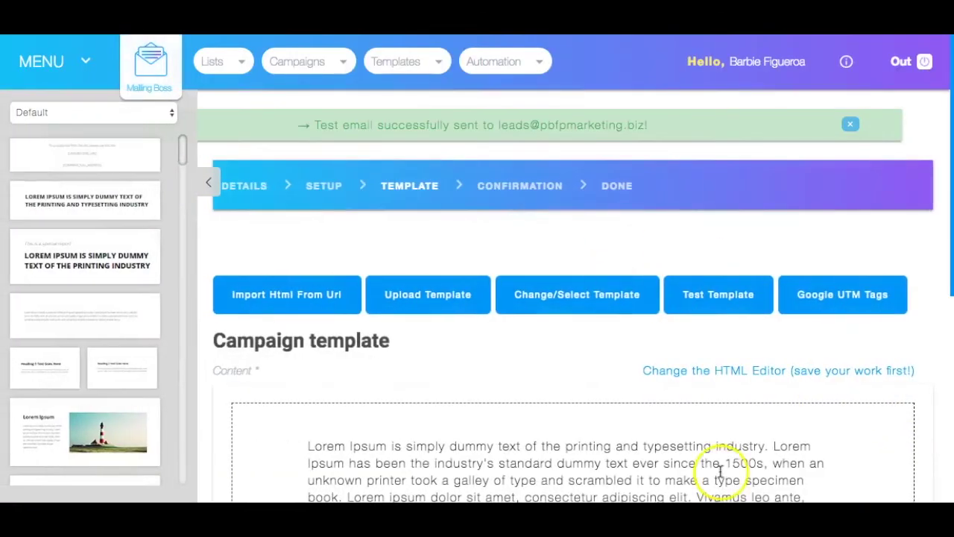
{"action": "scroll", "coordinate": [723, 436], "scroll_direction": "down", "scroll_amount": 5}
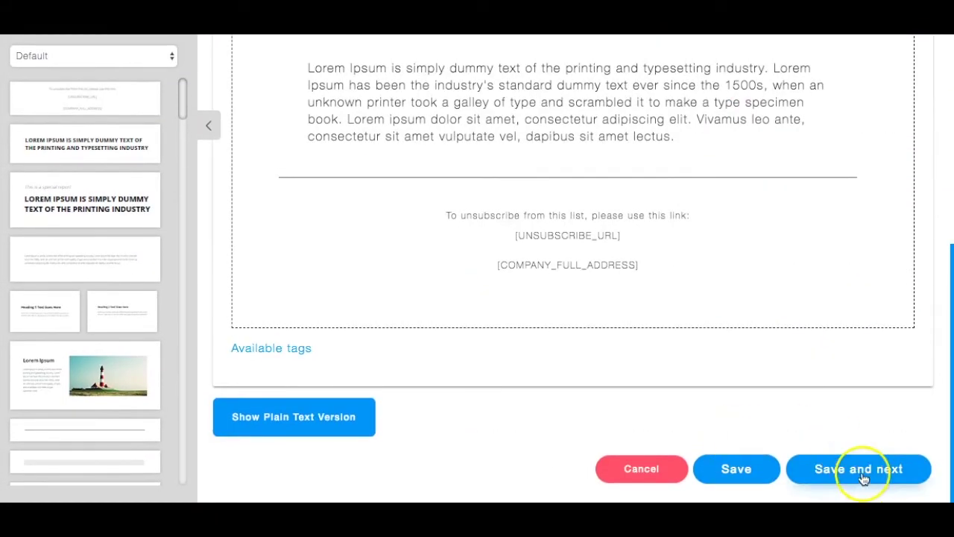
Save the template, continue to Campaign confirmation, and open the Send at picker for 23 April 2018.
{"action": "left_click", "coordinate": [863, 477]}
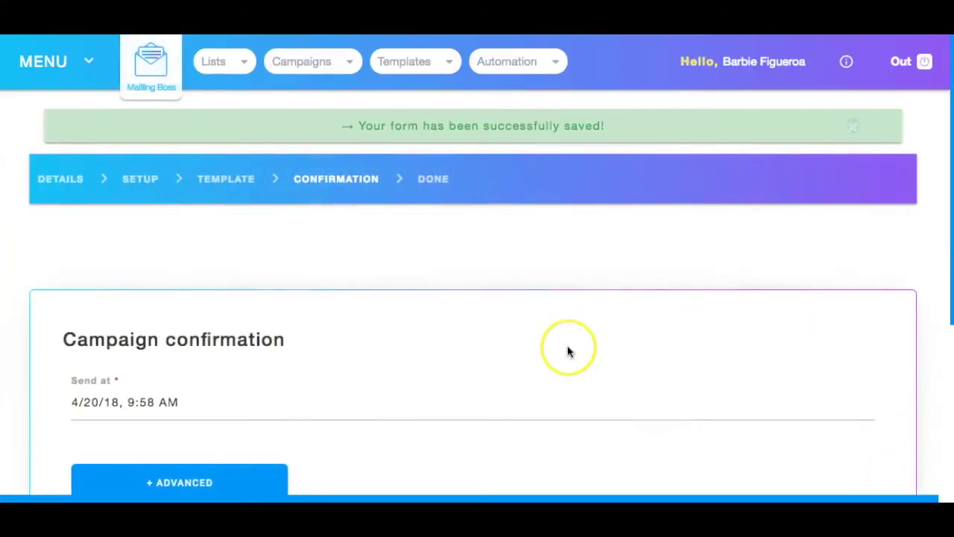
{"action": "scroll", "coordinate": [568, 352], "scroll_direction": "down", "scroll_amount": 3}
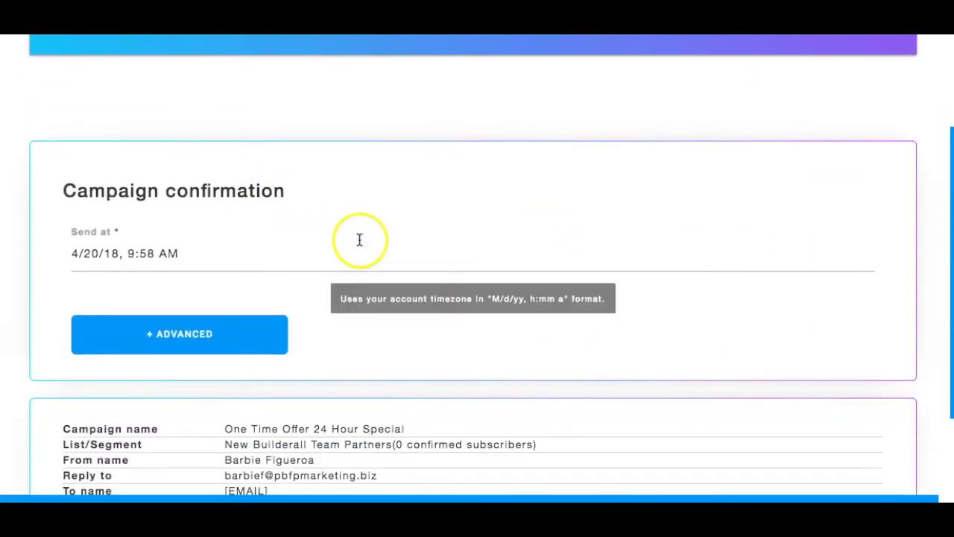
{"action": "left_click", "coordinate": [112, 252]}
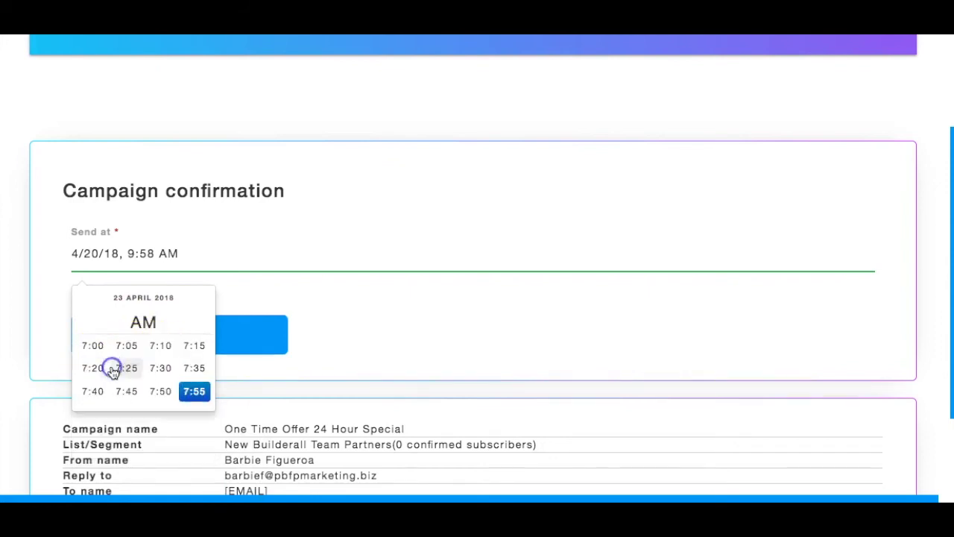
Set the campaign's Send at time to 4/23/18, 7:05 AM.
{"action": "left_click", "coordinate": [198, 392]}
{"action": "left_click", "coordinate": [127, 347]}
{"action": "left_click", "coordinate": [234, 242]}
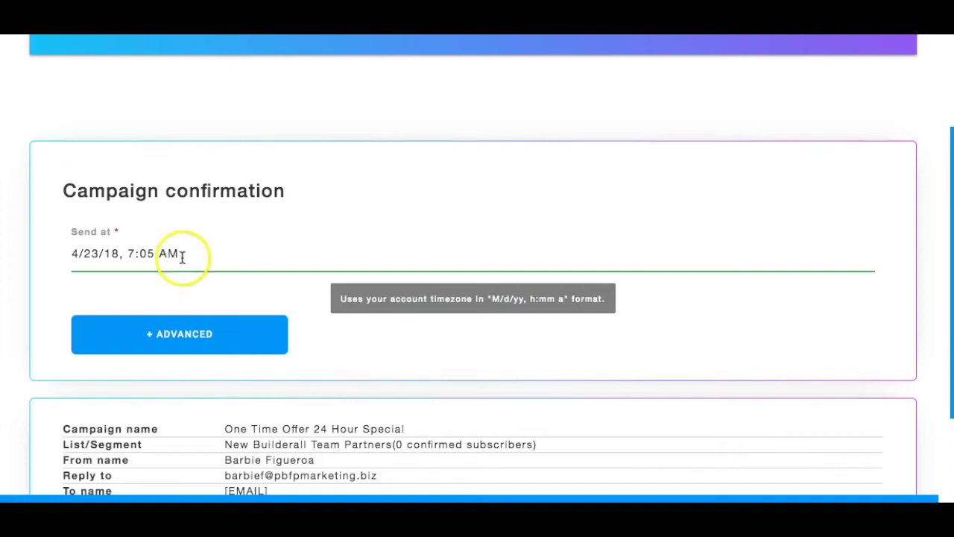
{"action": "scroll", "coordinate": [231, 246], "scroll_direction": "up", "scroll_amount": 4}
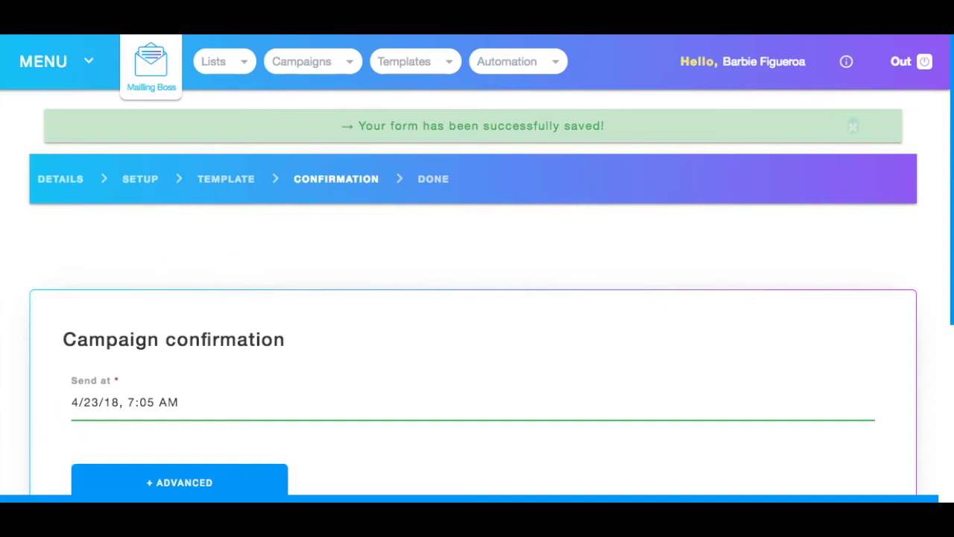
Open the NEW Builderall Partners Follow Up Emails sequence from Campaigns > Email Sequence and collapse the templates.
{"action": "left_click", "coordinate": [305, 61]}
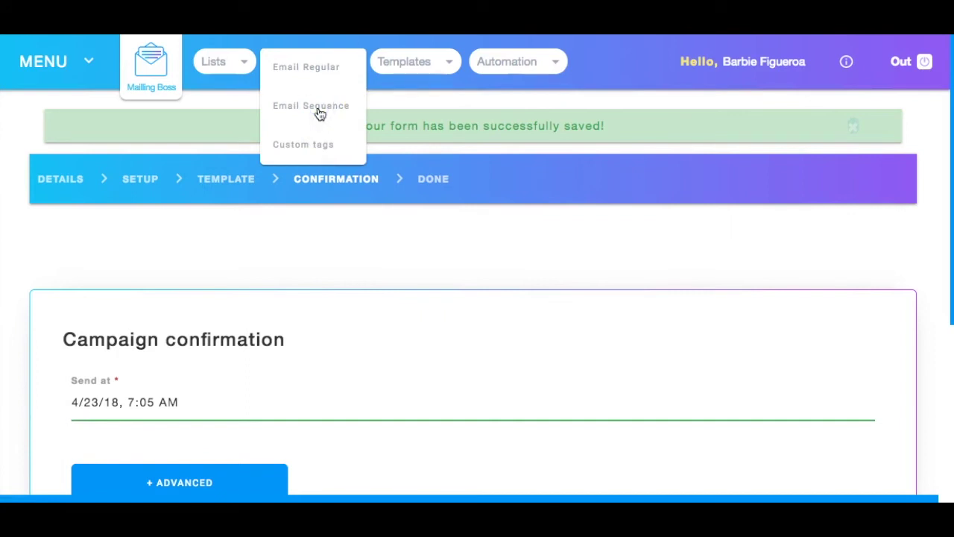
{"action": "left_click", "coordinate": [313, 116]}
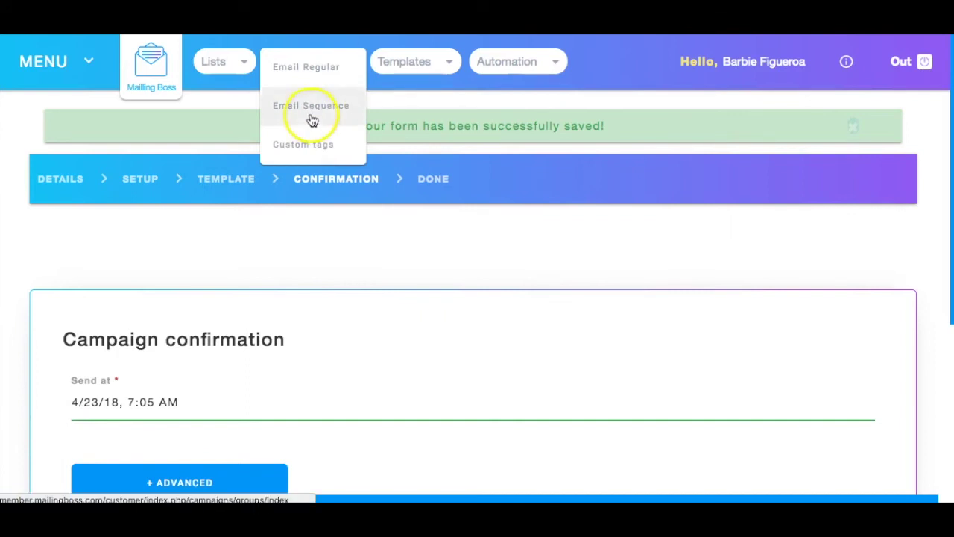
{"action": "left_click", "coordinate": [356, 208]}
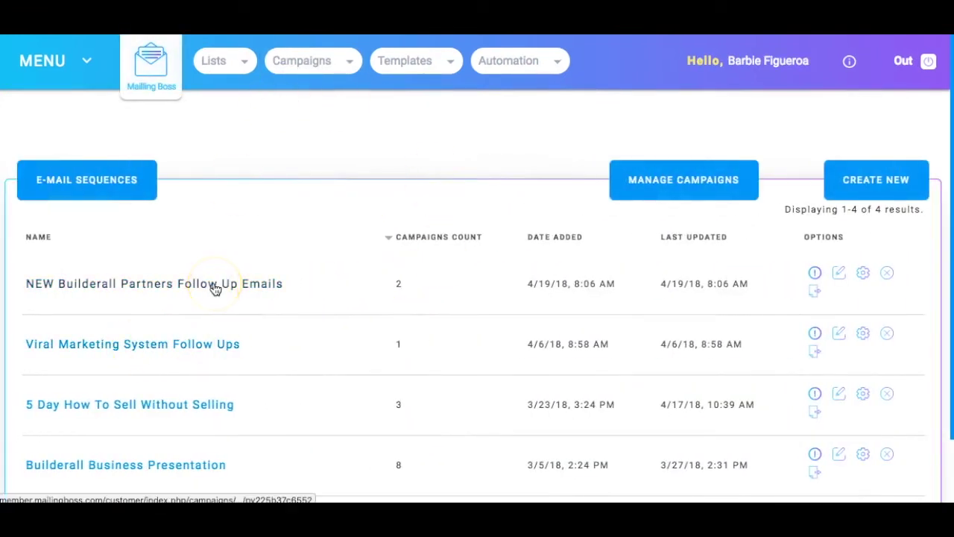
{"action": "left_click", "coordinate": [214, 288]}
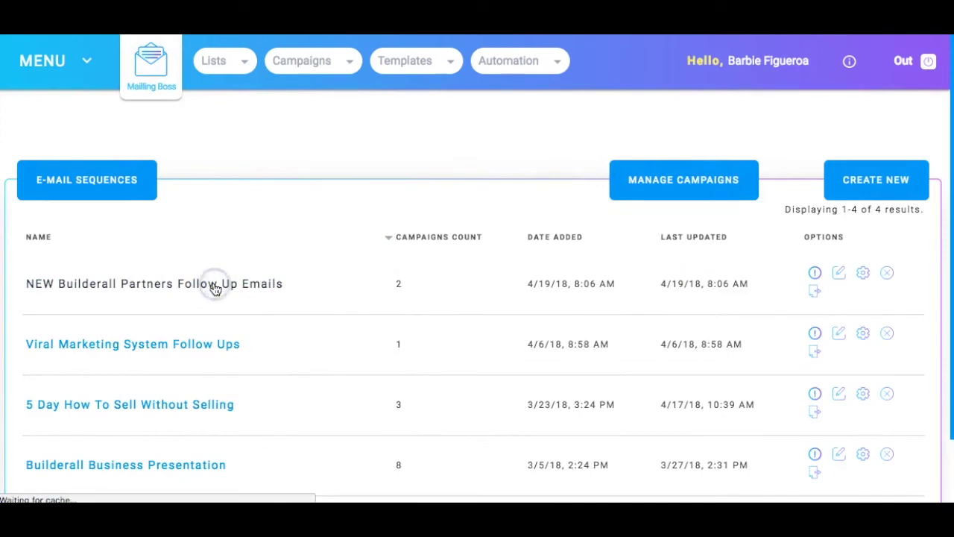
{"action": "left_click", "coordinate": [210, 188]}
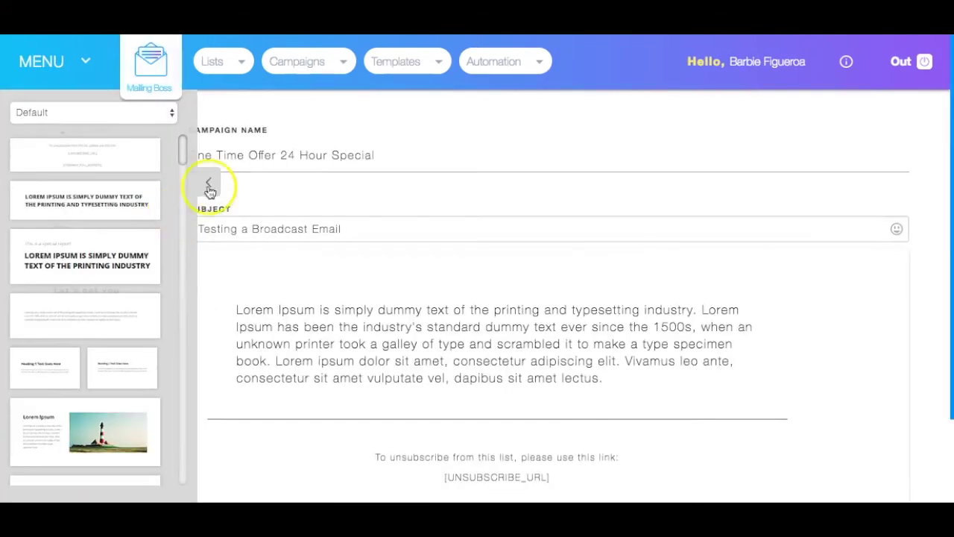
{"action": "left_click", "coordinate": [210, 189]}
{"action": "left_click", "coordinate": [114, 136]}
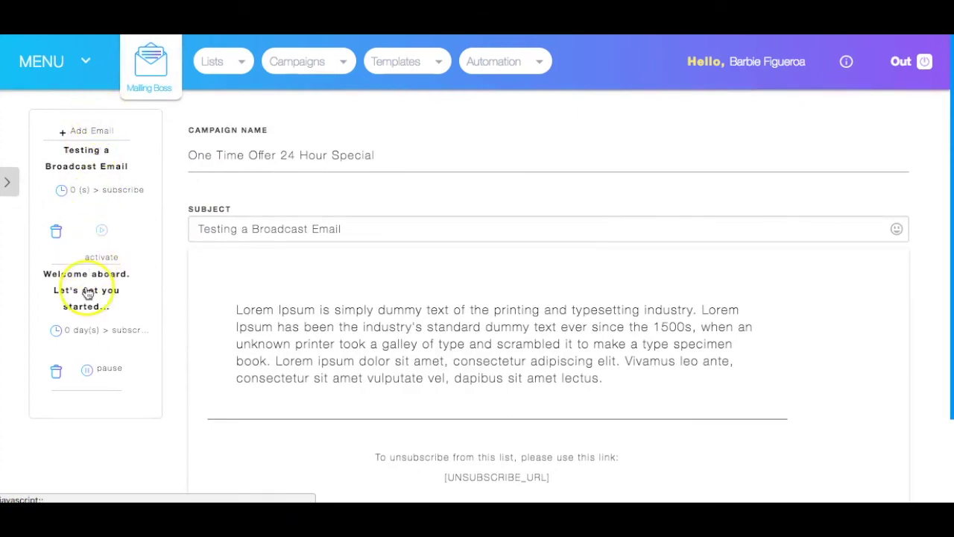
Add 'Follow Up Email #3' with subject 'Welcome to Day 2 Of your 5 Day Training' and save it.
{"action": "left_click", "coordinate": [91, 132]}
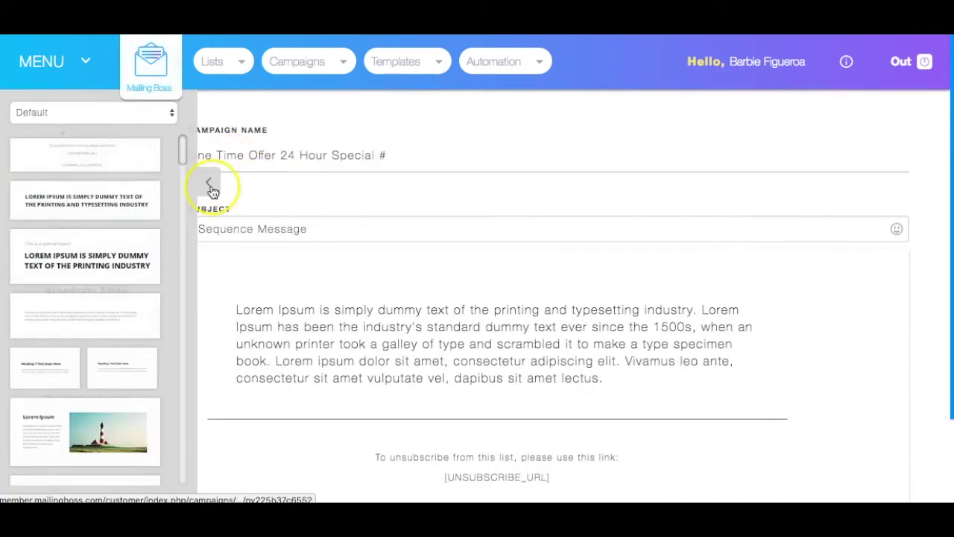
{"action": "left_click", "coordinate": [211, 186]}
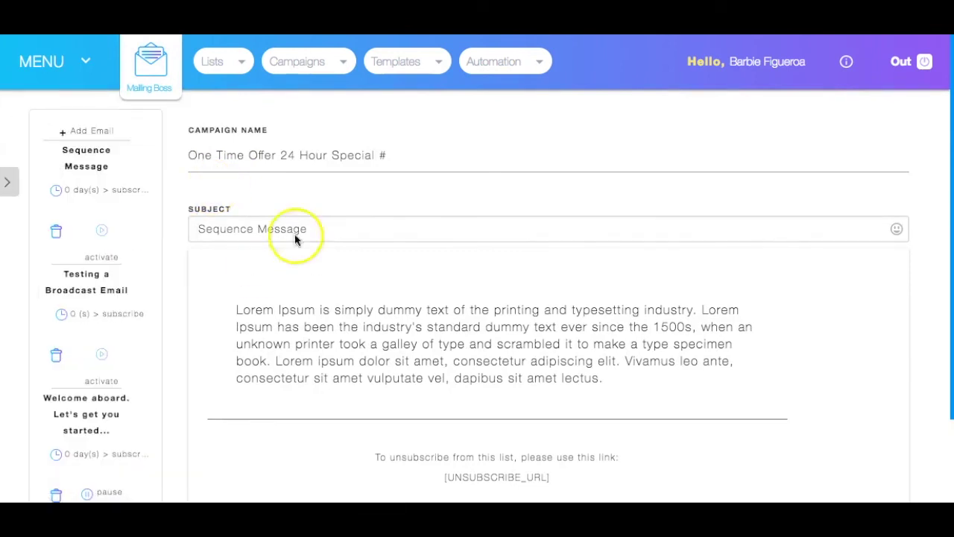
{"action": "left_click_drag", "start_coordinate": [395, 155], "coordinate": [194, 153]}
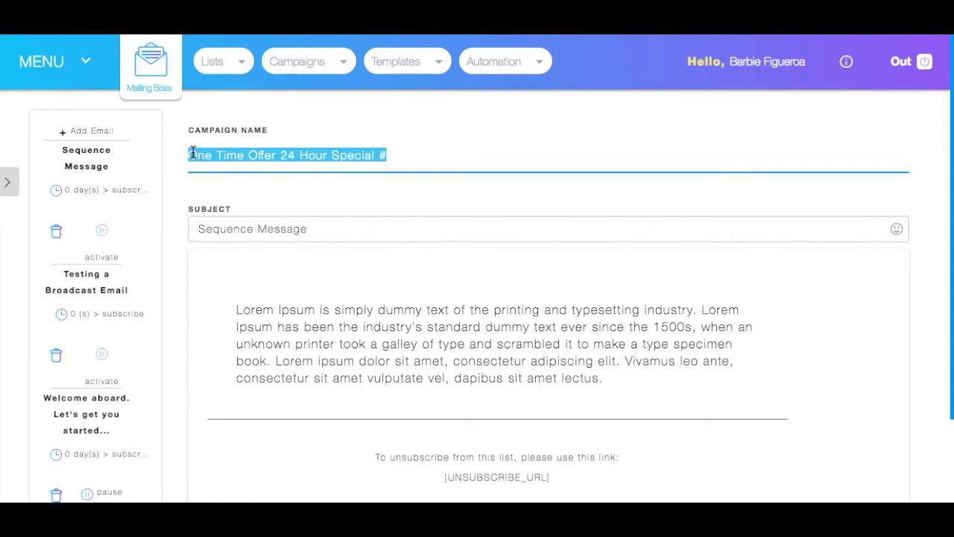
{"action": "type", "text": "Bollo"}
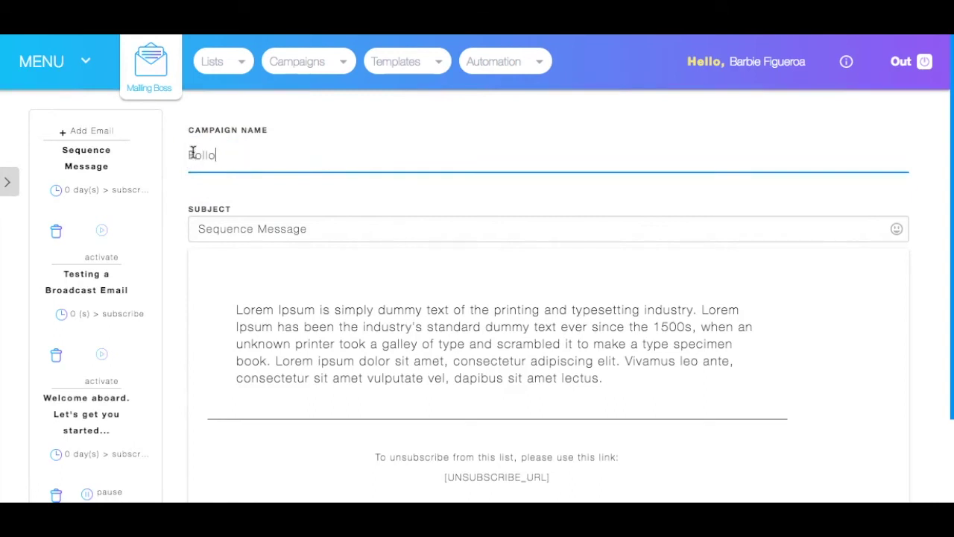
{"action": "type", "text": "w Up Email #3"}
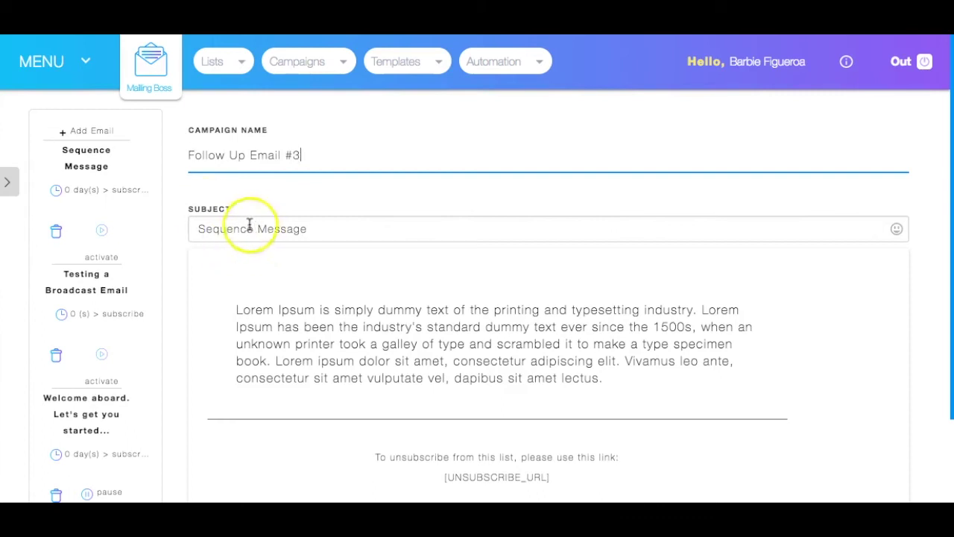
{"action": "left_click_drag", "start_coordinate": [325, 230], "coordinate": [190, 231]}
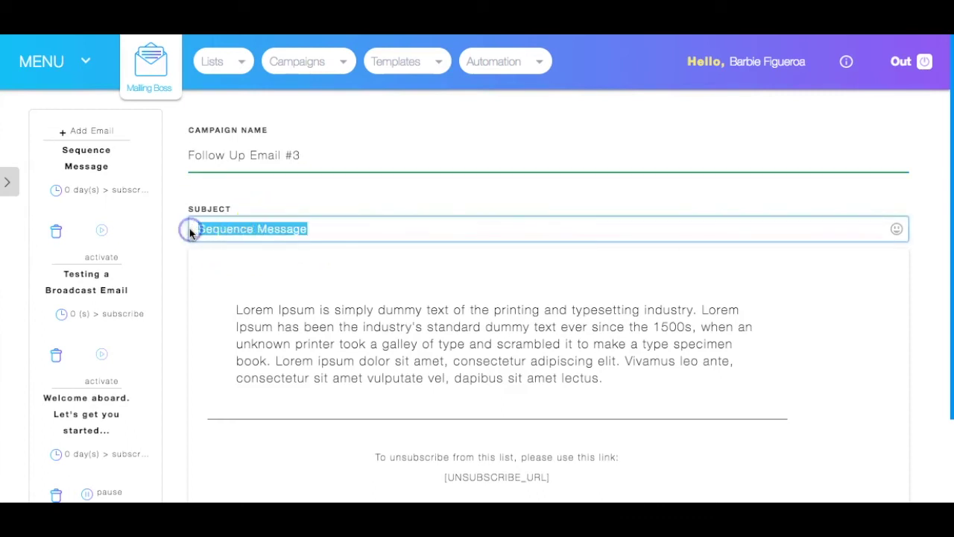
{"action": "type", "text": "Welcome to "}
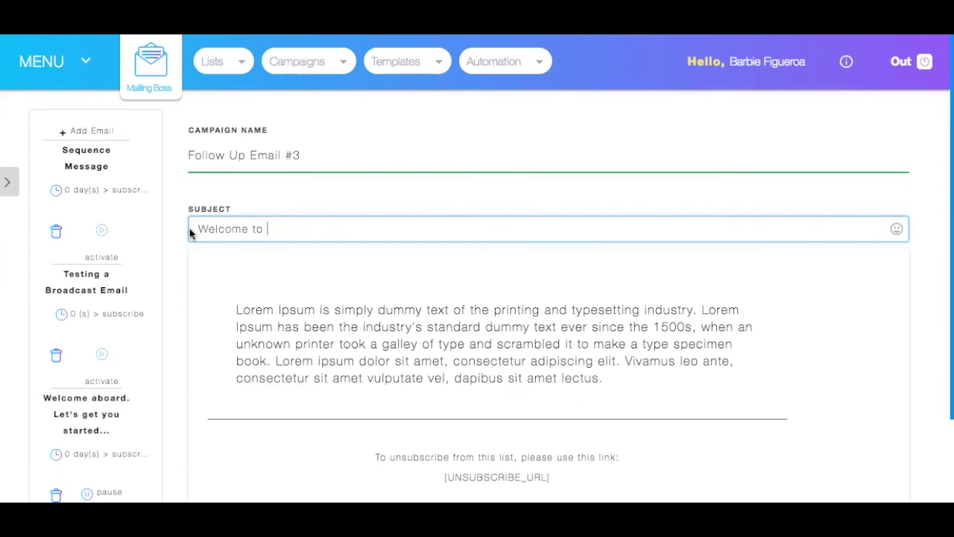
{"action": "type", "text": "Day 2 Of your 5 Day Training"}
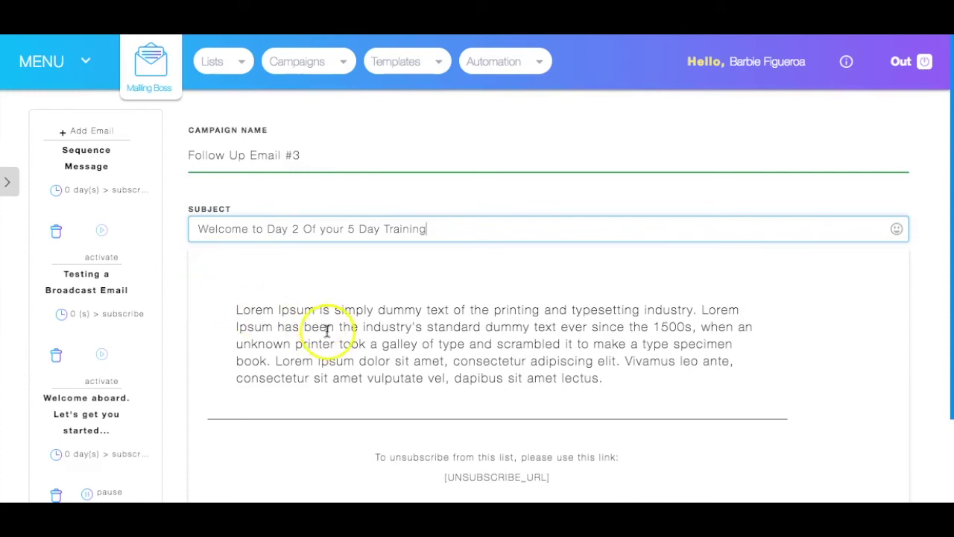
{"action": "scroll", "coordinate": [320, 320], "scroll_direction": "down", "scroll_amount": 3}
{"action": "scroll", "coordinate": [426, 256], "scroll_direction": "up", "scroll_amount": 3}
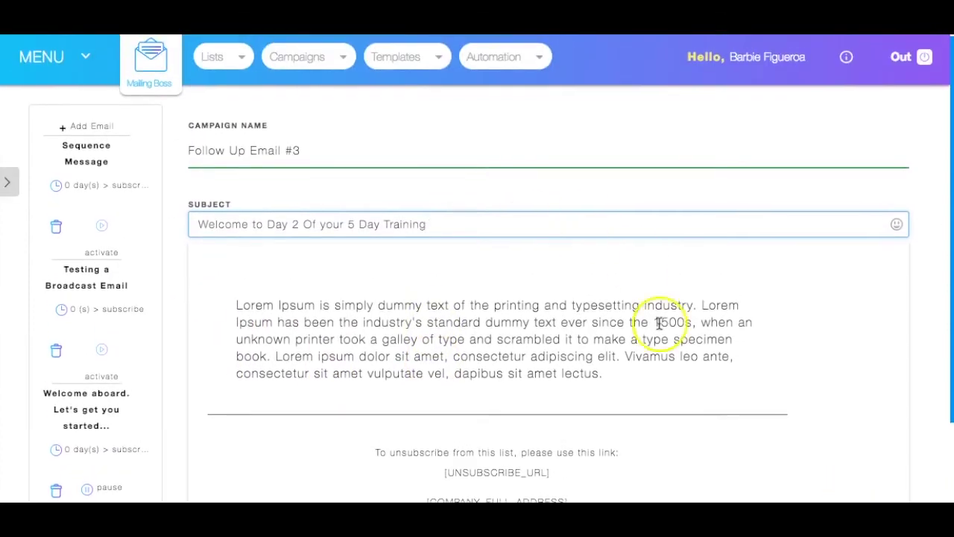
{"action": "scroll", "coordinate": [823, 387], "scroll_direction": "down", "scroll_amount": 3}
{"action": "left_click", "coordinate": [851, 476]}
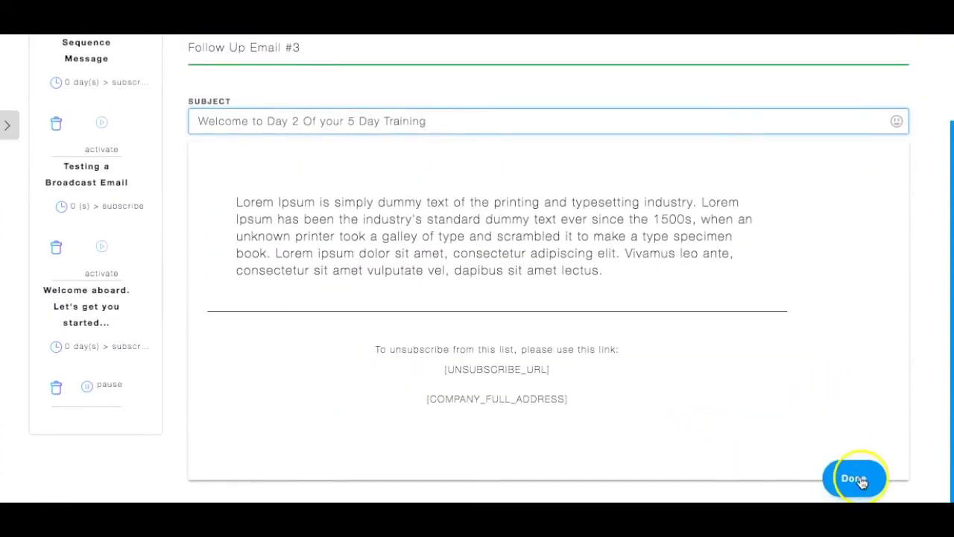
Reopen the NEW Builderall Partners Follow Up Emails sequence for editing and show its email list.
{"action": "left_click", "coordinate": [326, 207]}
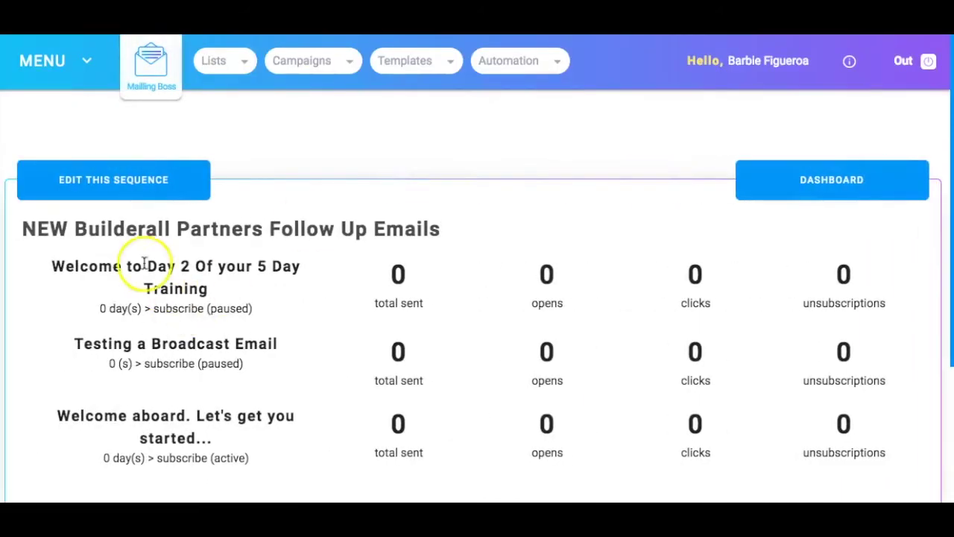
{"action": "left_click", "coordinate": [111, 188]}
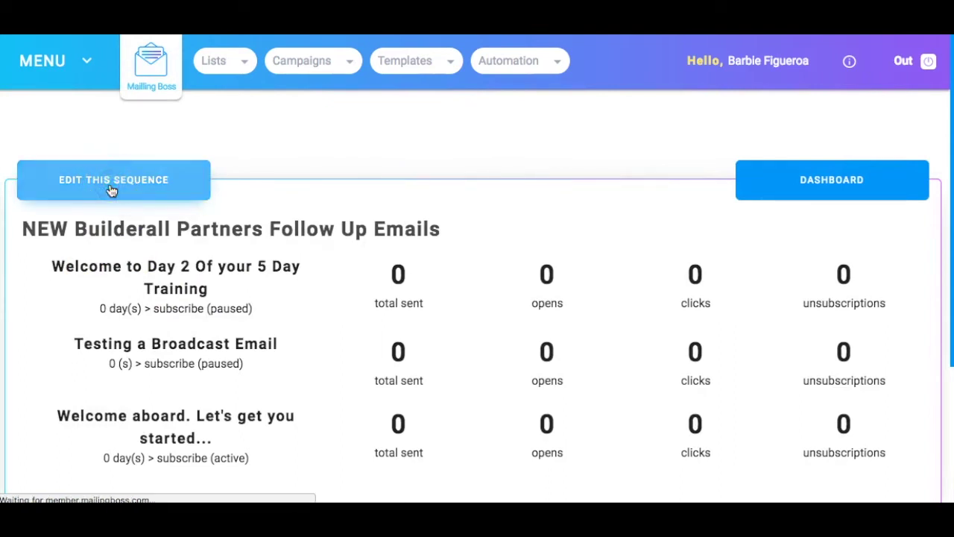
{"action": "left_click", "coordinate": [203, 183]}
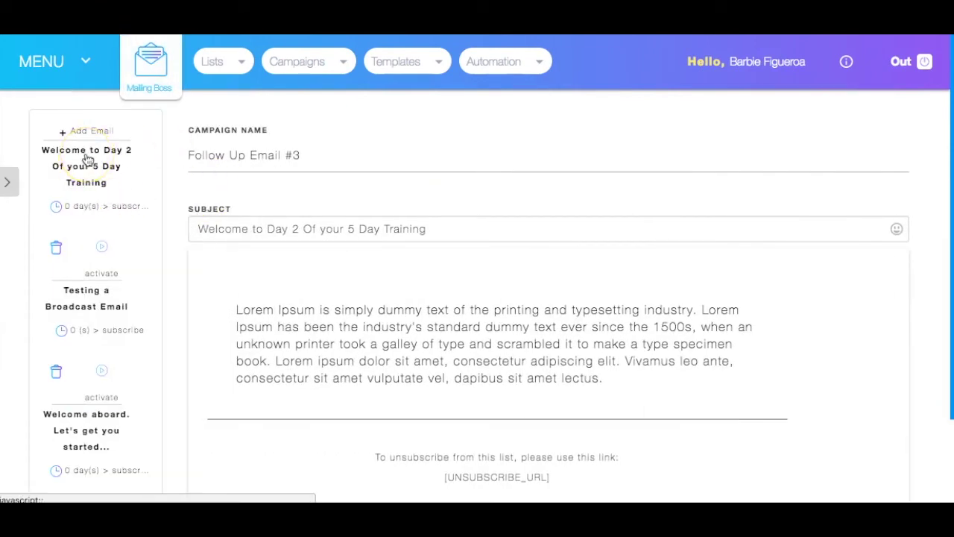
Give the Day 2 email a 2-day AFTER-SUBSCRIBE delay, sent to current and future subscribers.
{"action": "left_click", "coordinate": [81, 212]}
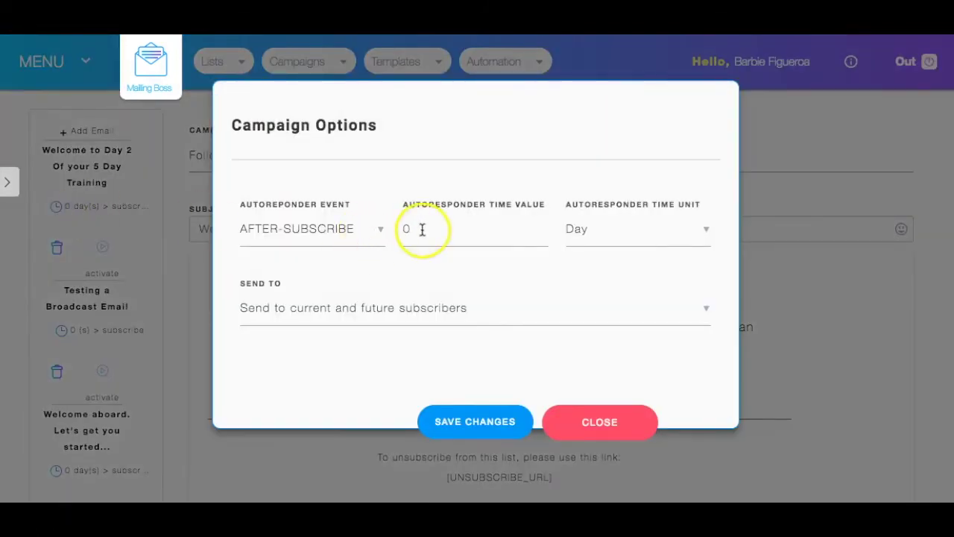
{"action": "left_click_drag", "start_coordinate": [422, 229], "coordinate": [386, 232]}
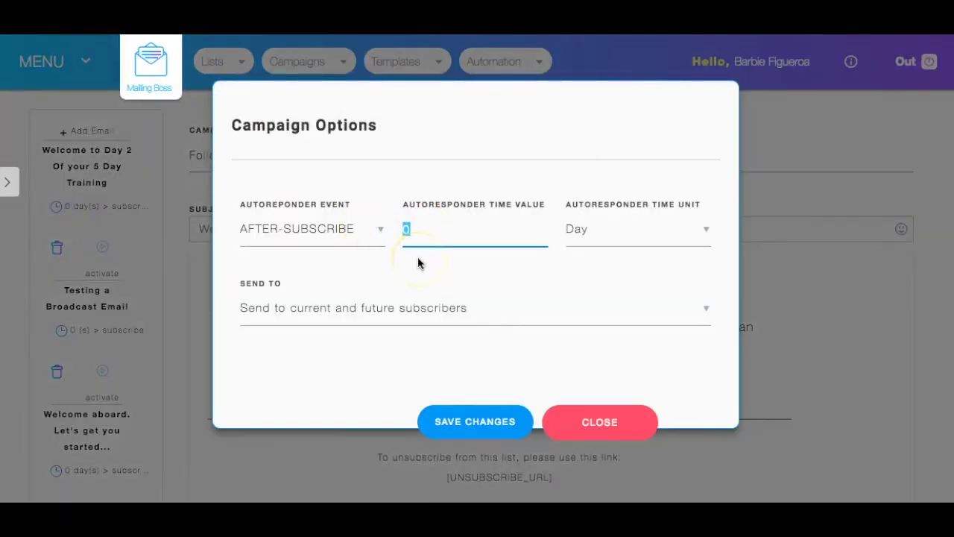
{"action": "type", "text": "2"}
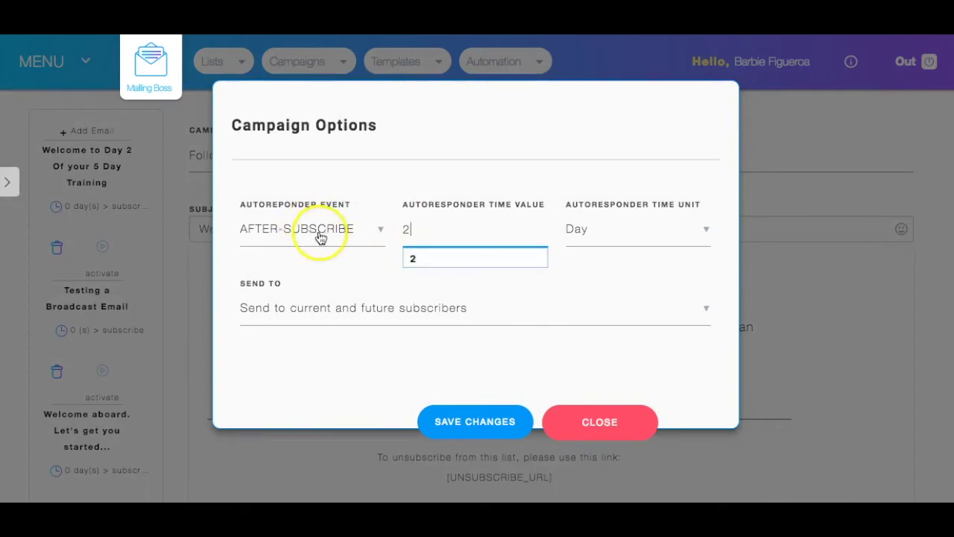
{"action": "left_click", "coordinate": [329, 237]}
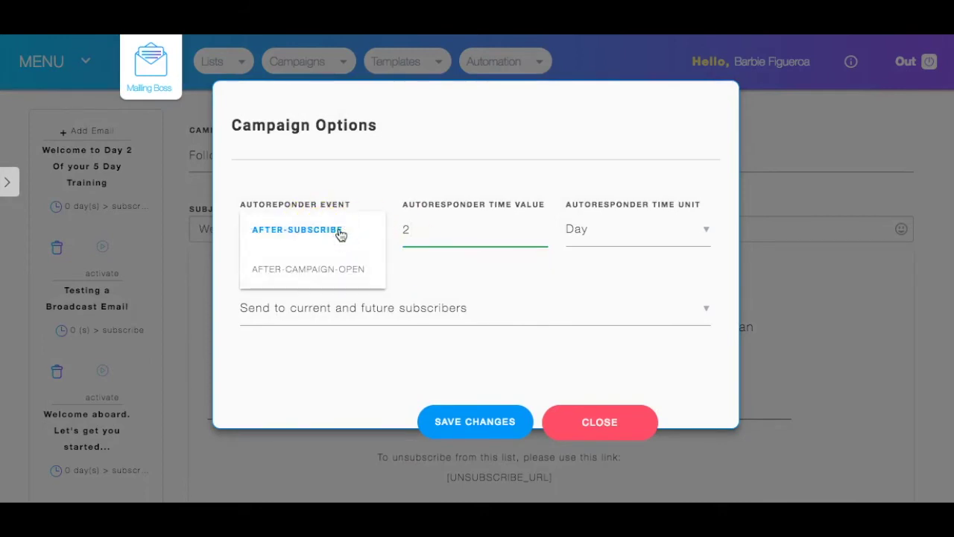
{"action": "left_click", "coordinate": [340, 231]}
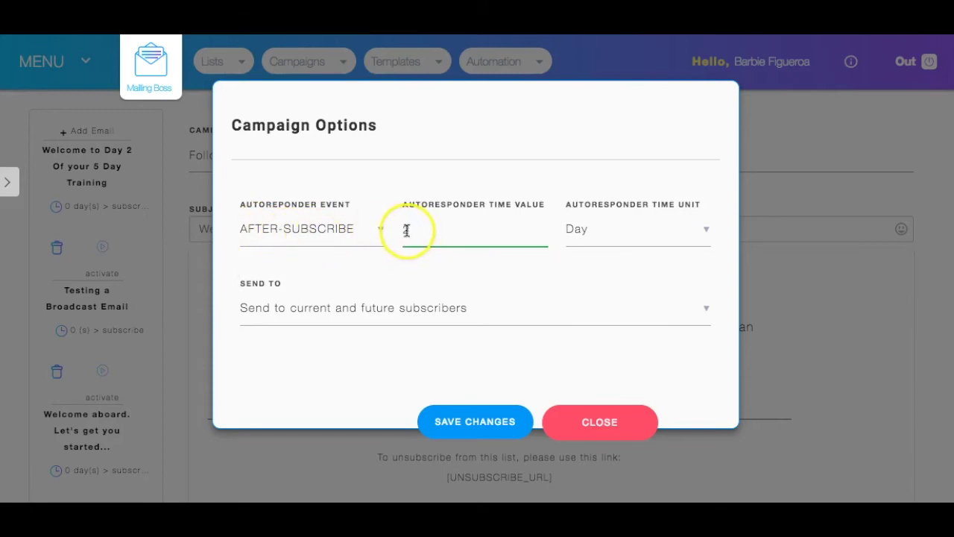
{"action": "type", "text": "2"}
{"action": "left_click", "coordinate": [628, 234]}
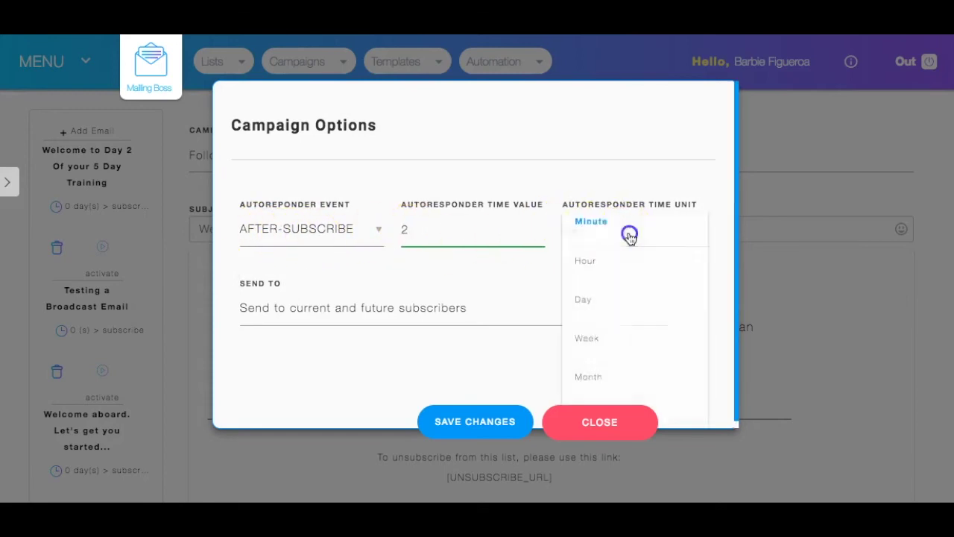
{"action": "left_click", "coordinate": [591, 312]}
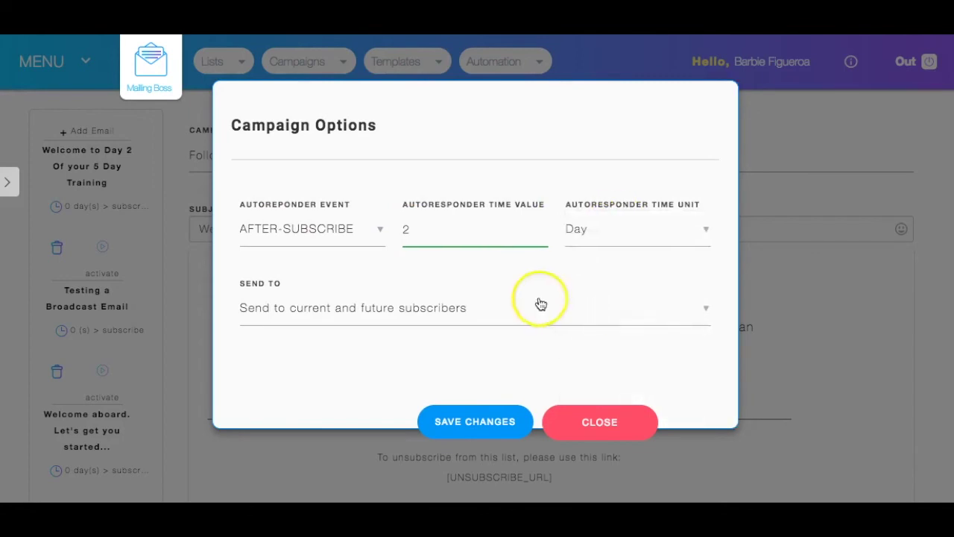
{"action": "left_click", "coordinate": [422, 324]}
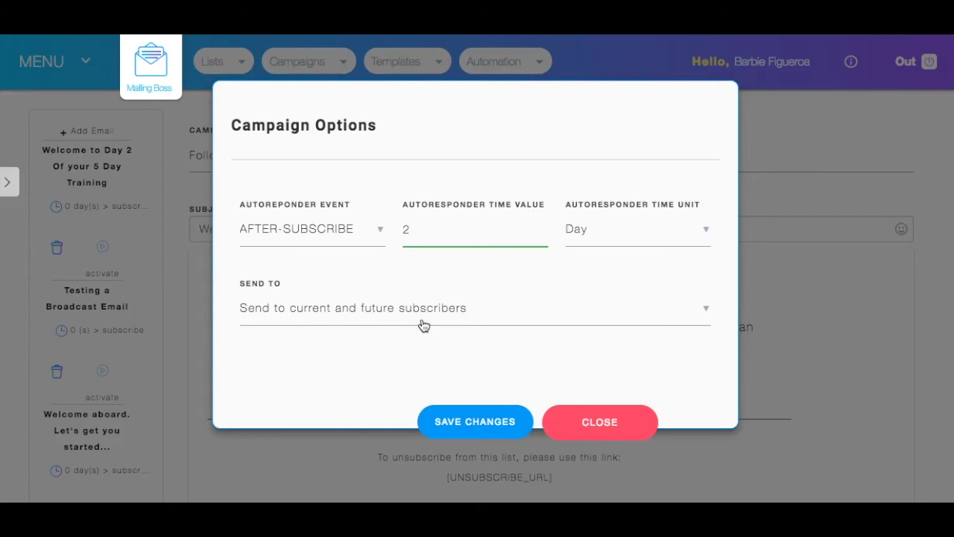
{"action": "left_click", "coordinate": [363, 321]}
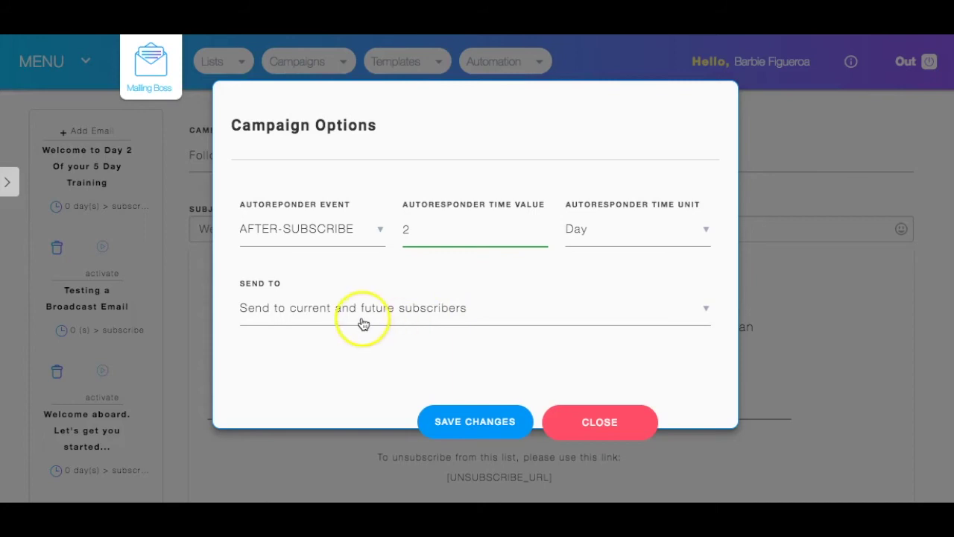
{"action": "left_click", "coordinate": [439, 310]}
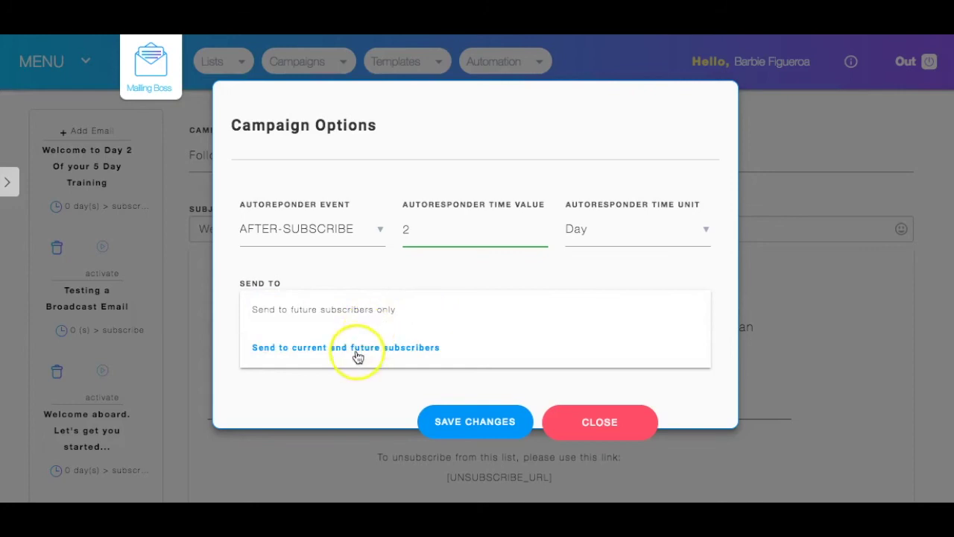
{"action": "left_click", "coordinate": [328, 347]}
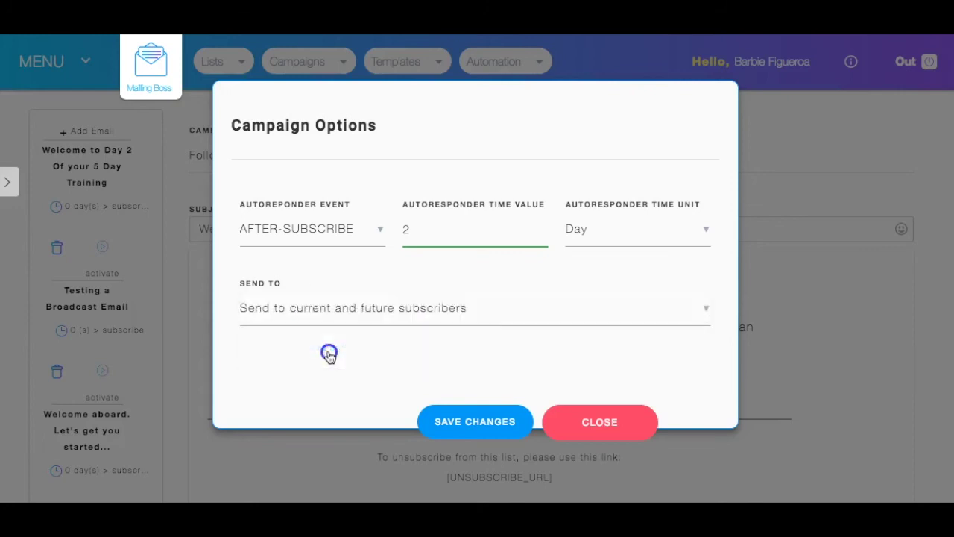
{"action": "left_click", "coordinate": [604, 419]}
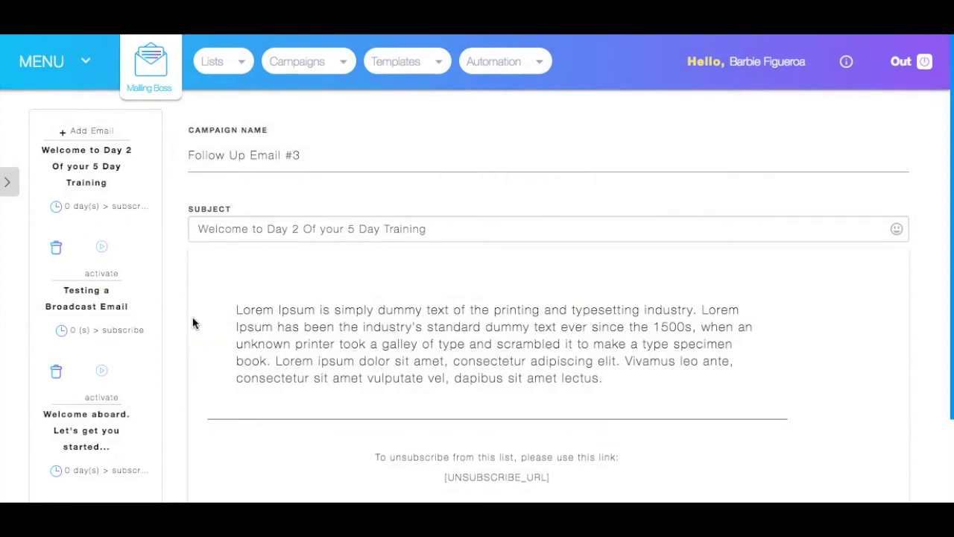
Save the Day 2 email and the sequence, returning to the sequence's stats overview.
{"action": "scroll", "coordinate": [618, 358], "scroll_direction": "down", "scroll_amount": 3}
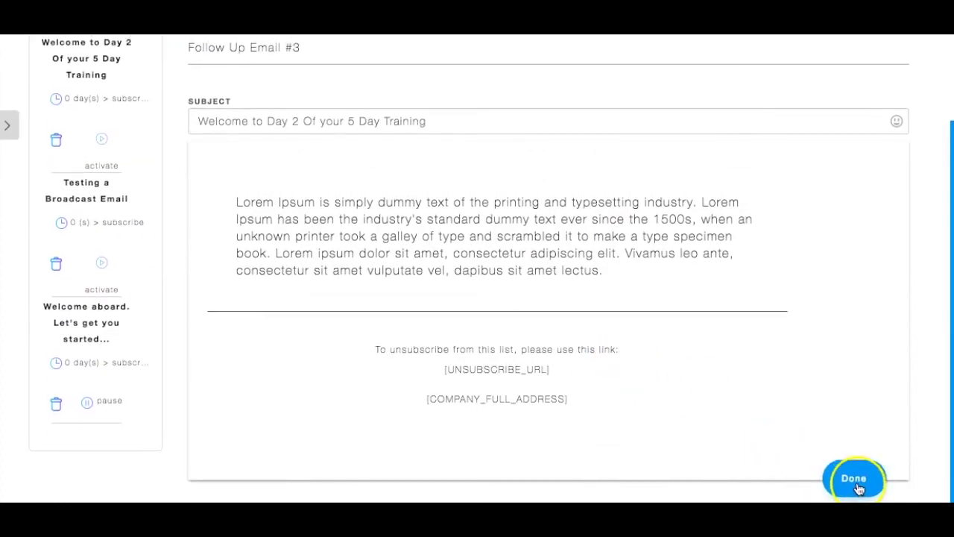
{"action": "left_click", "coordinate": [855, 481]}
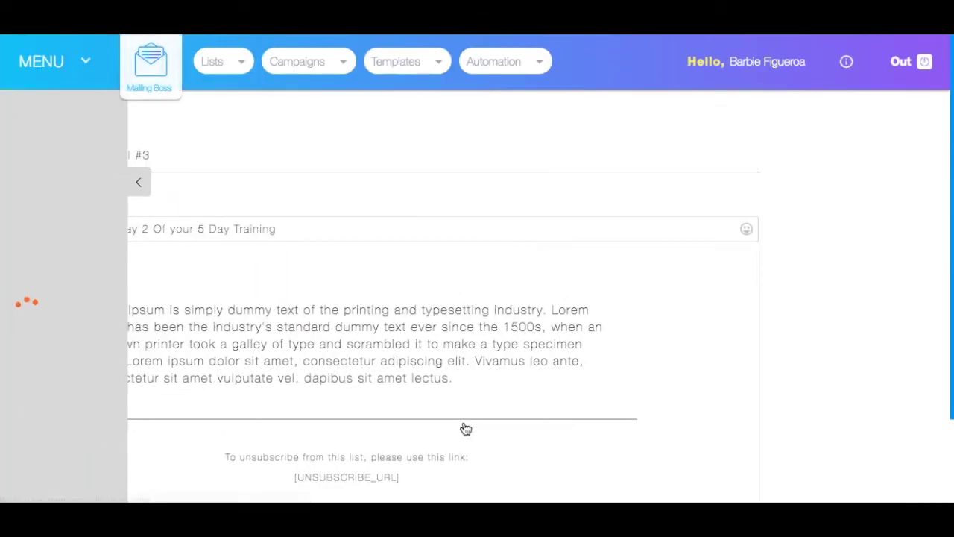
{"action": "left_click", "coordinate": [207, 187]}
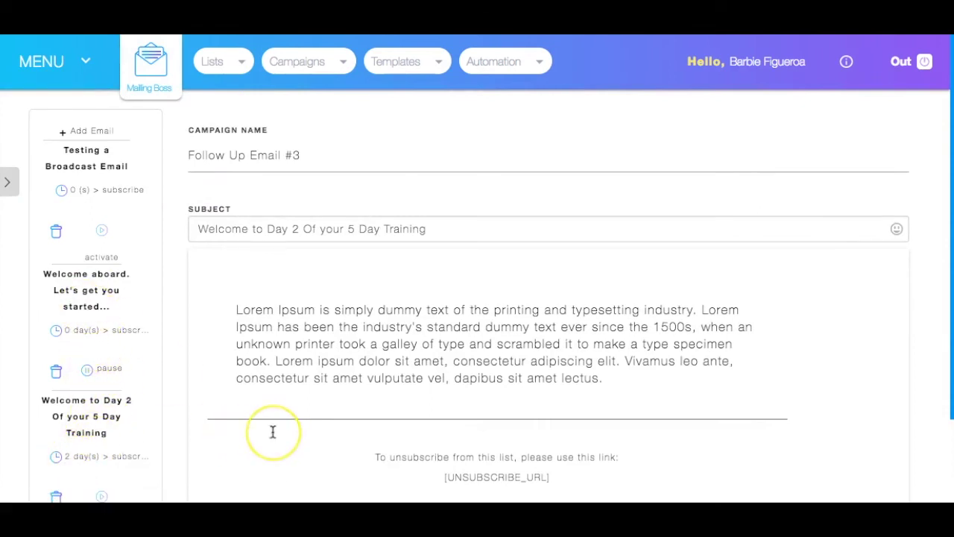
{"action": "scroll", "coordinate": [273, 432], "scroll_direction": "down", "scroll_amount": 3}
{"action": "scroll", "coordinate": [272, 432], "scroll_direction": "up", "scroll_amount": 3}
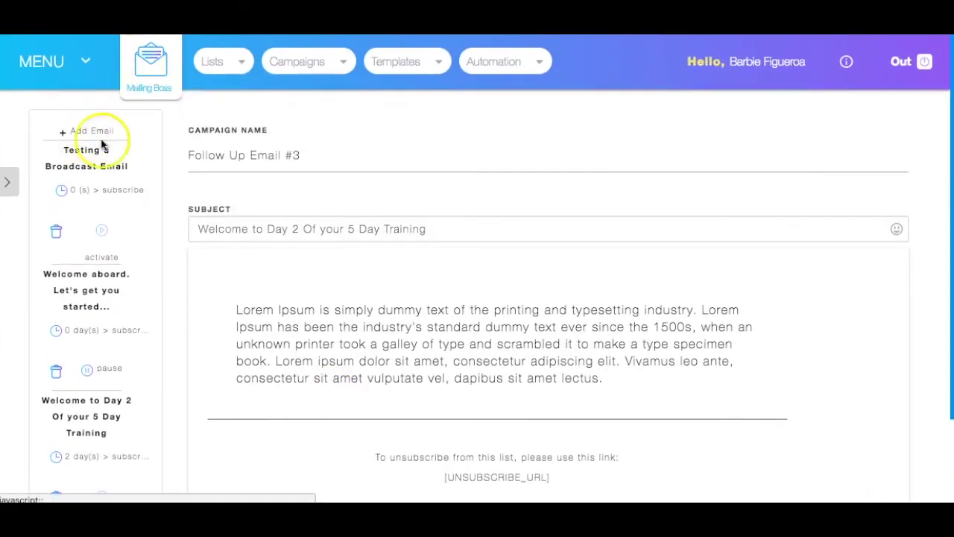
{"action": "scroll", "coordinate": [154, 241], "scroll_direction": "down", "scroll_amount": 3}
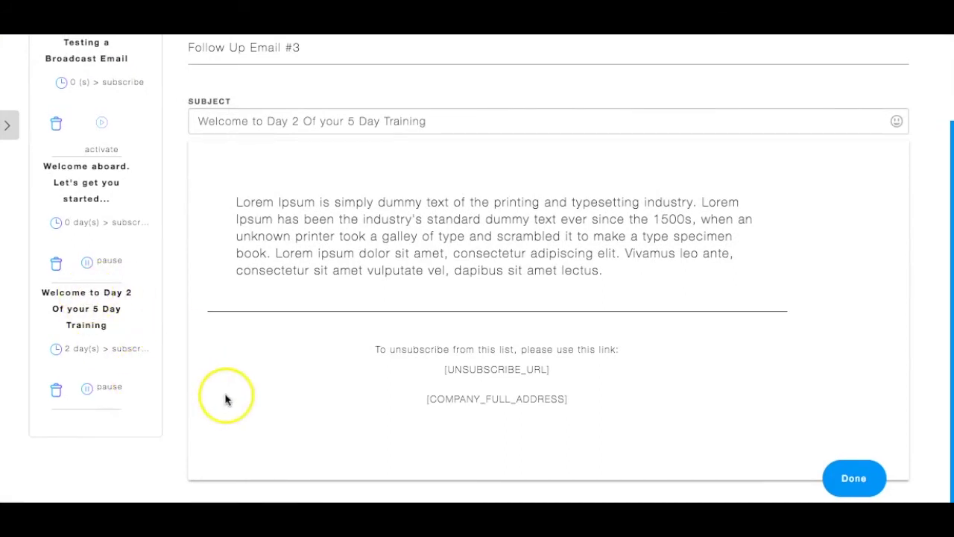
{"action": "left_click", "coordinate": [854, 478]}
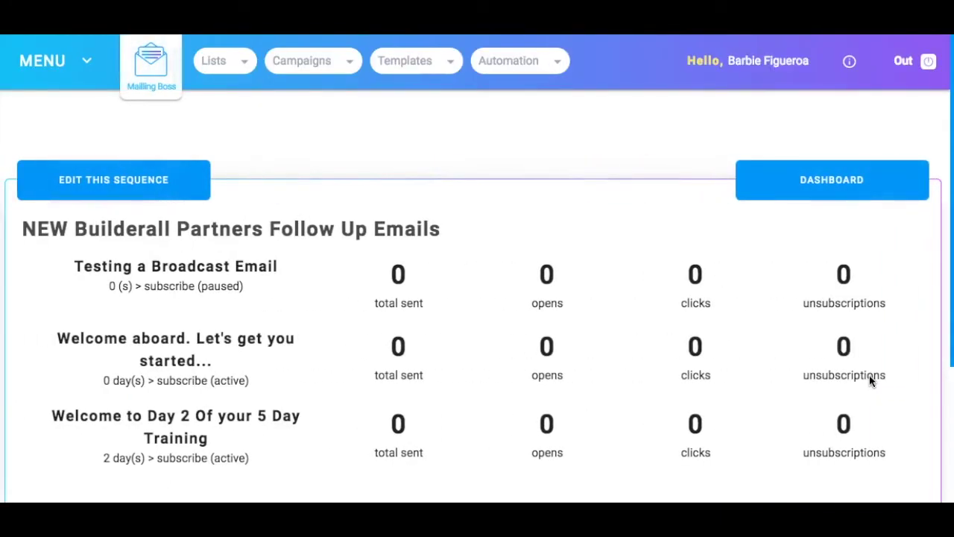
Review the follow-up sequence stats, then go back to the Builderall office dashboard.
{"action": "scroll", "coordinate": [677, 283], "scroll_direction": "down", "scroll_amount": 3}
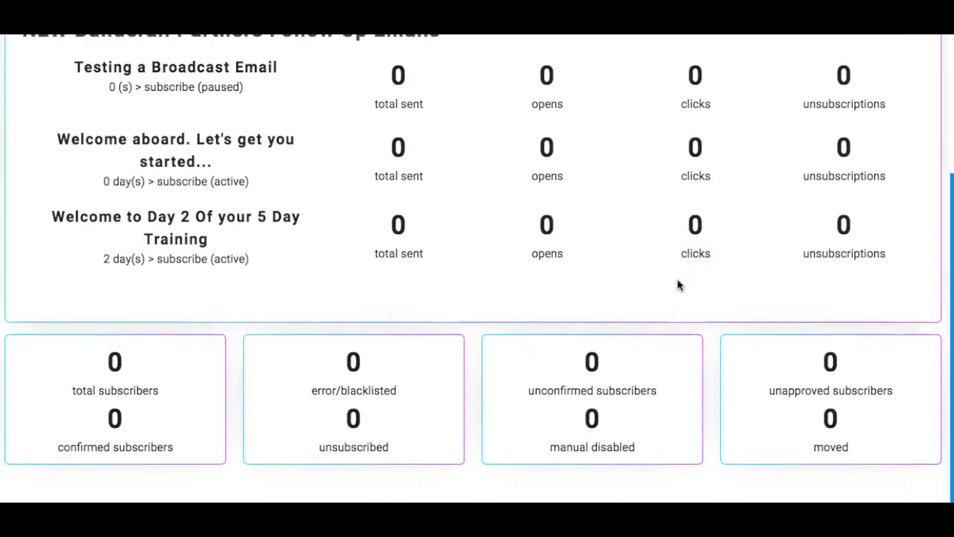
{"action": "scroll", "coordinate": [677, 281], "scroll_direction": "up", "scroll_amount": 3}
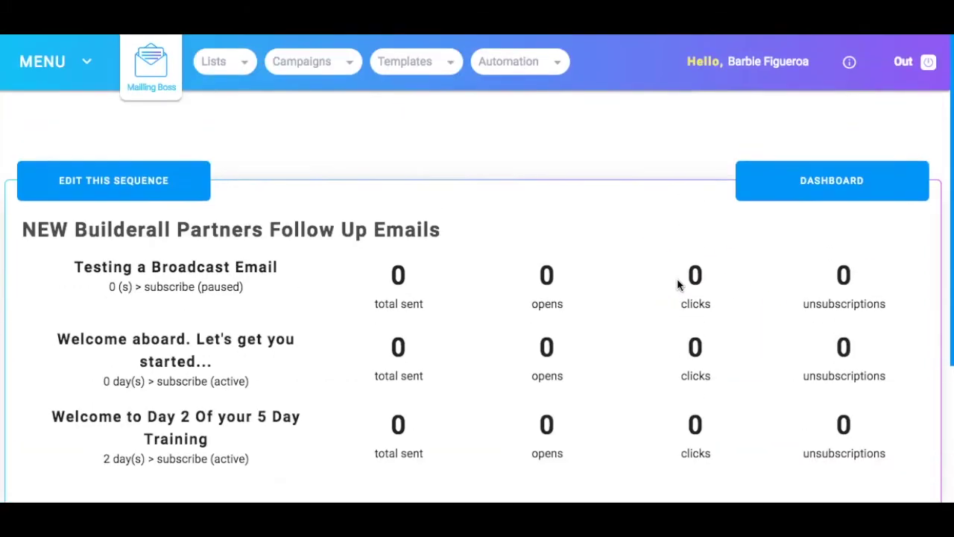
{"action": "left_click", "coordinate": [521, 203]}
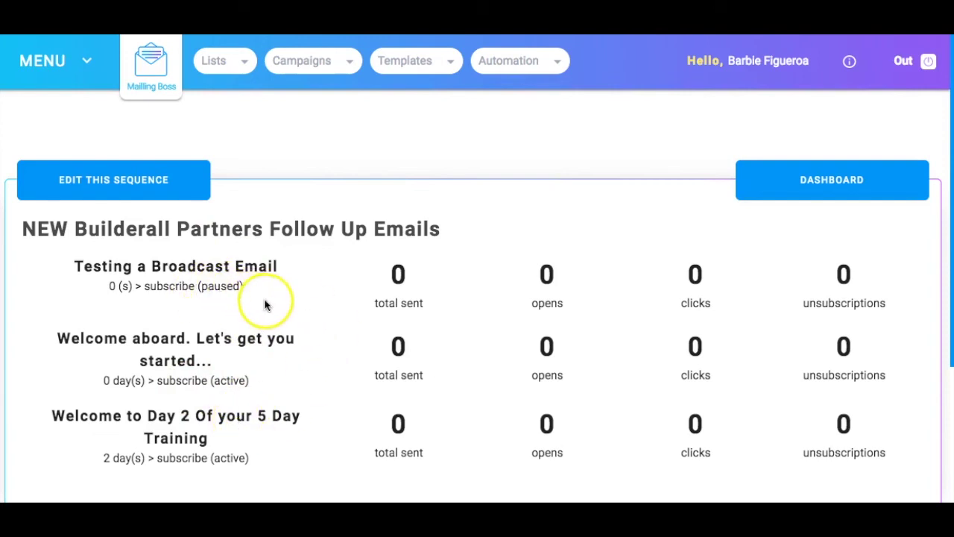
{"action": "scroll", "coordinate": [364, 213], "scroll_direction": "down", "scroll_amount": 5}
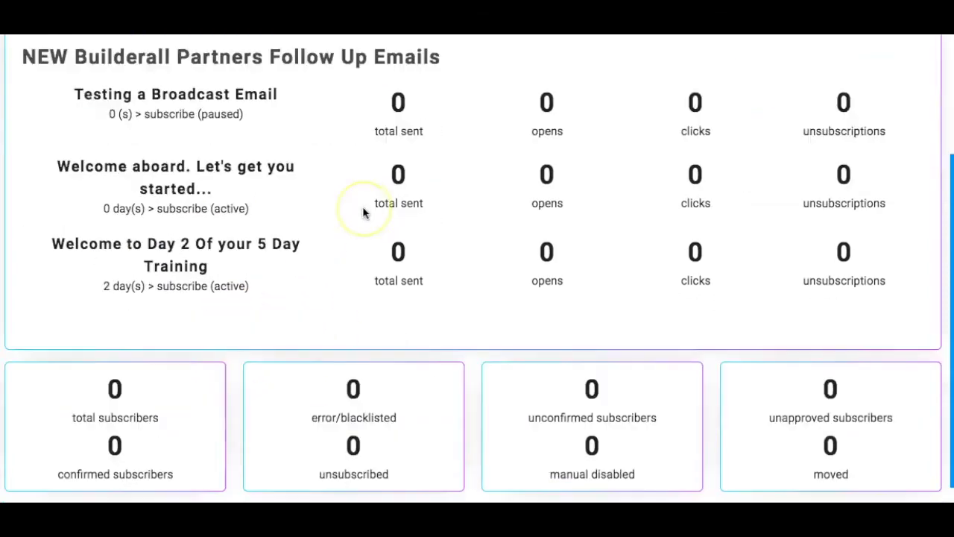
{"action": "scroll", "coordinate": [364, 213], "scroll_direction": "up", "scroll_amount": 5}
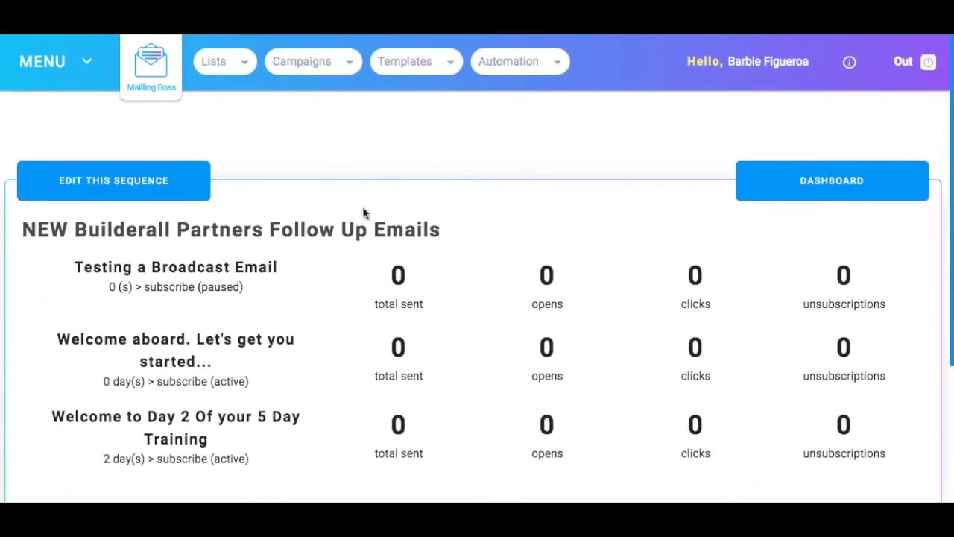
{"action": "scroll", "coordinate": [363, 213], "scroll_direction": "down", "scroll_amount": 5}
{"action": "scroll", "coordinate": [364, 213], "scroll_direction": "up", "scroll_amount": 5}
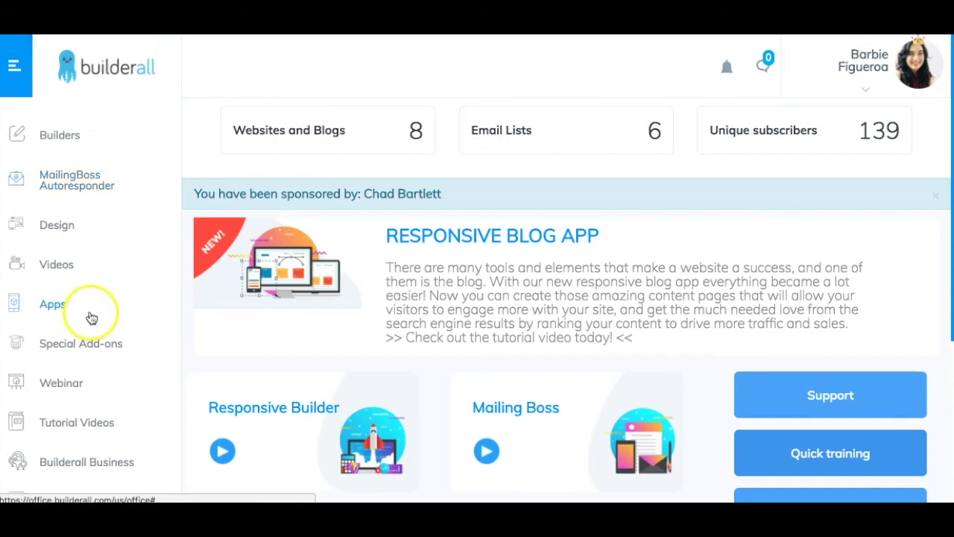
{"action": "scroll", "coordinate": [90, 316], "scroll_direction": "down", "scroll_amount": 2}
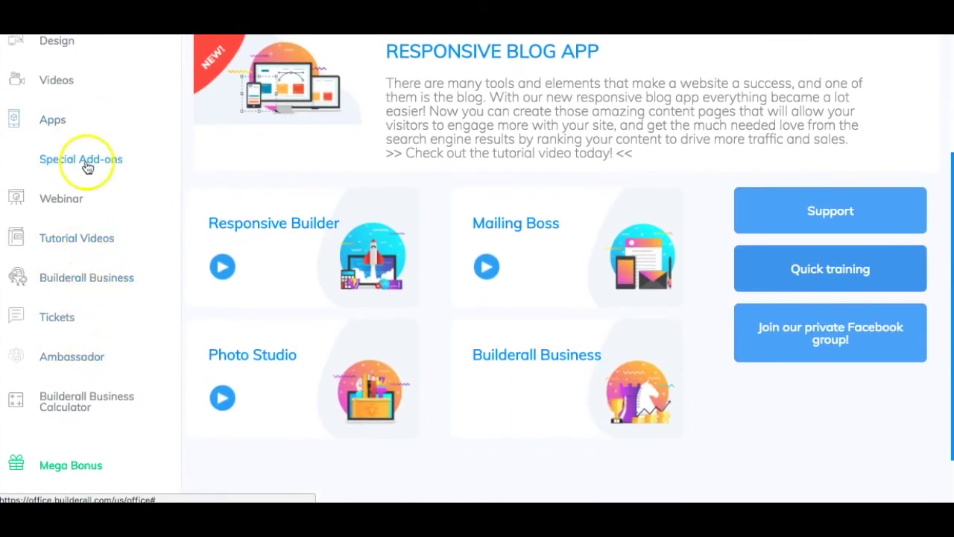
Launch the Script Generator app from the Builderall apps list.
{"action": "left_click", "coordinate": [62, 121]}
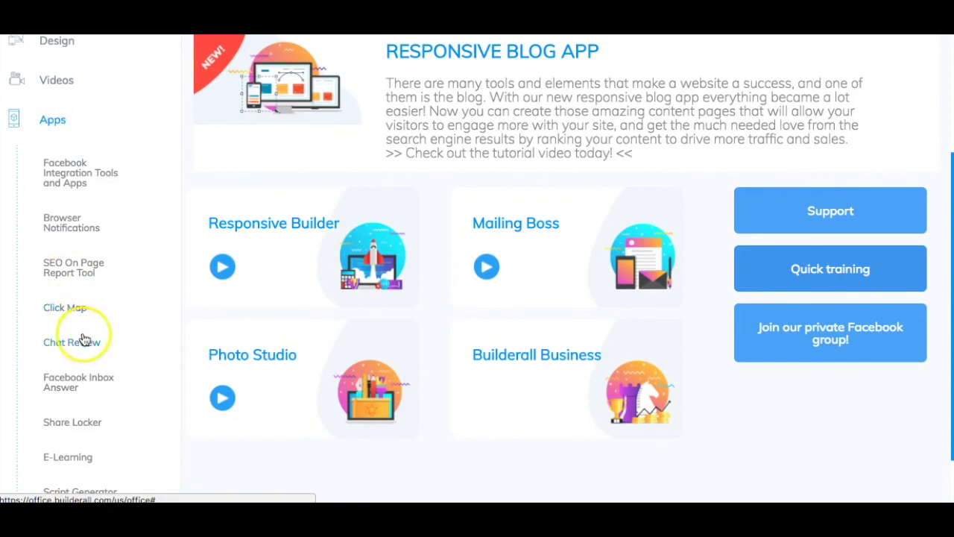
{"action": "scroll", "coordinate": [82, 337], "scroll_direction": "down", "scroll_amount": 2}
{"action": "left_click", "coordinate": [80, 355]}
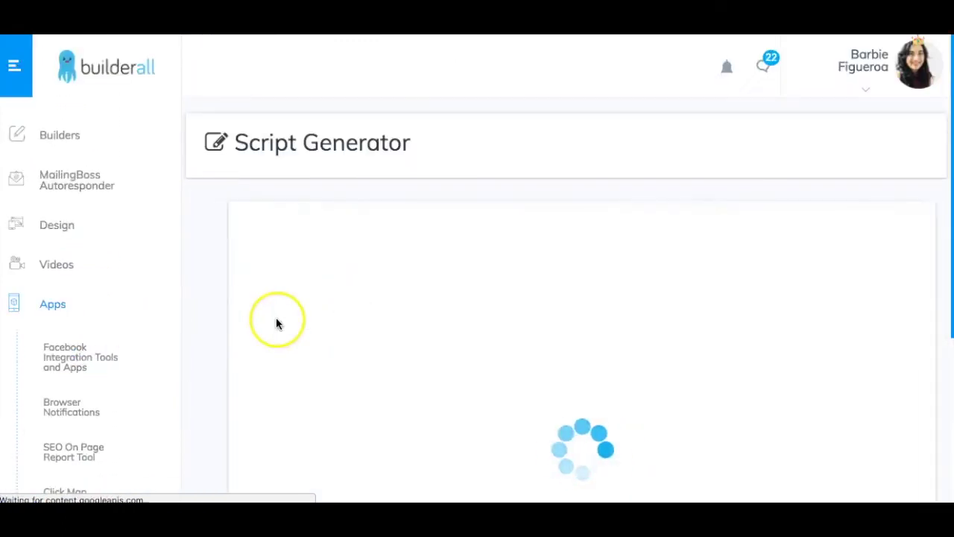
{"action": "scroll", "coordinate": [276, 319], "scroll_direction": "down", "scroll_amount": 1}
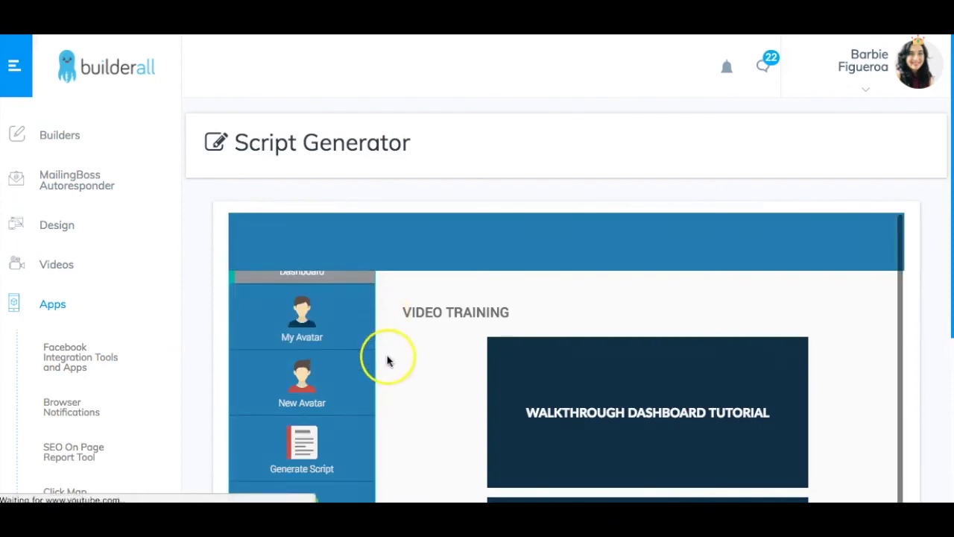
{"action": "scroll", "coordinate": [380, 362], "scroll_direction": "down", "scroll_amount": 3}
{"action": "scroll", "coordinate": [313, 372], "scroll_direction": "down", "scroll_amount": 2}
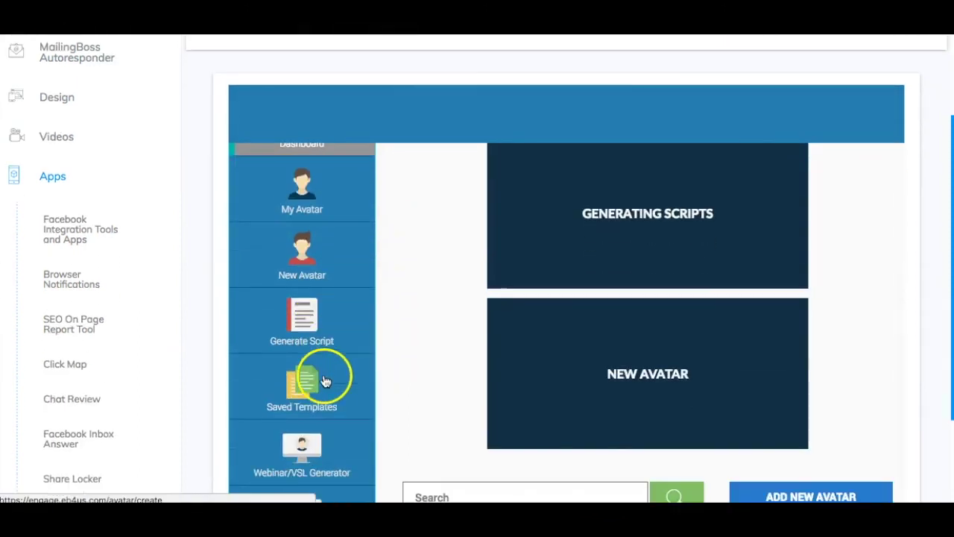
Generate a script for Internet Marketing email scripts, choosing the Engagement Whitelisting Email Sequence.
{"action": "left_click", "coordinate": [294, 317]}
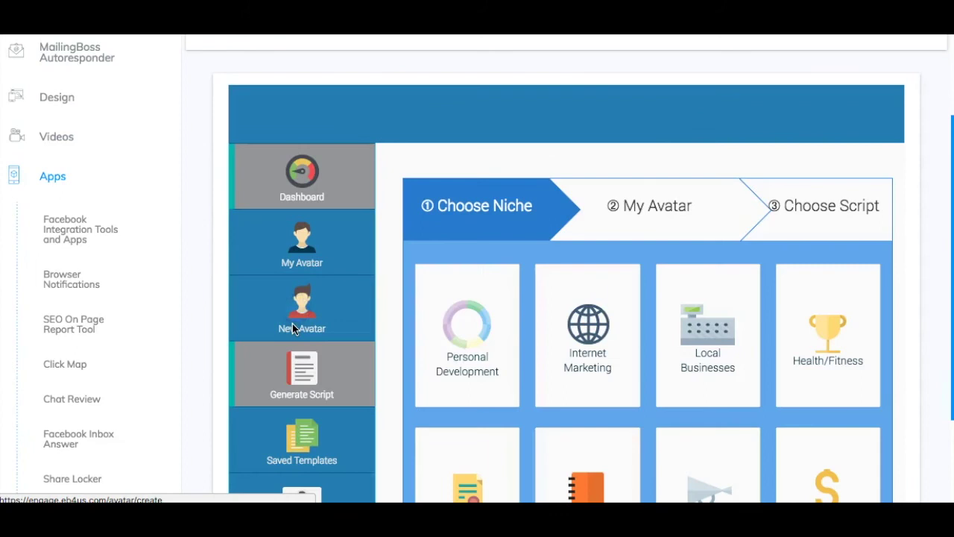
{"action": "scroll", "coordinate": [590, 368], "scroll_direction": "down", "scroll_amount": 3}
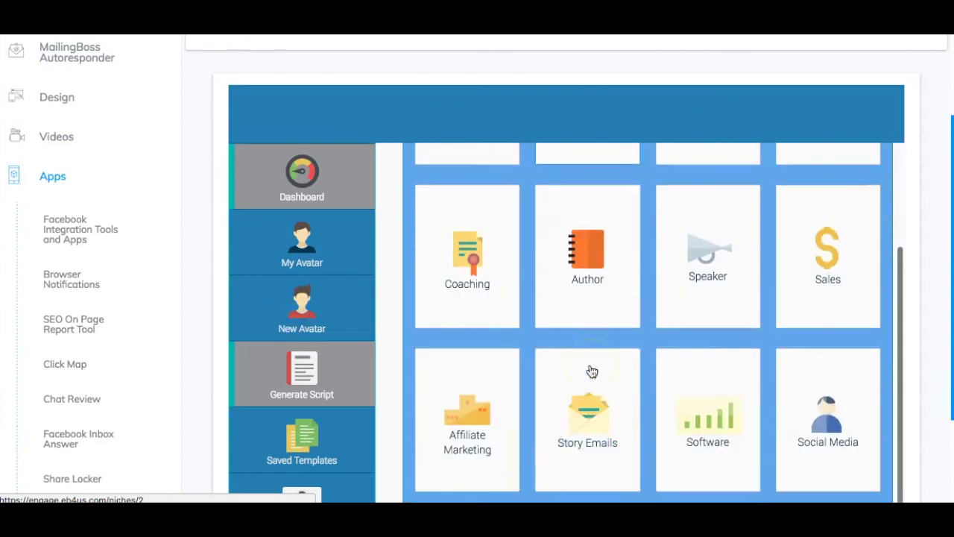
{"action": "scroll", "coordinate": [592, 370], "scroll_direction": "up", "scroll_amount": 3}
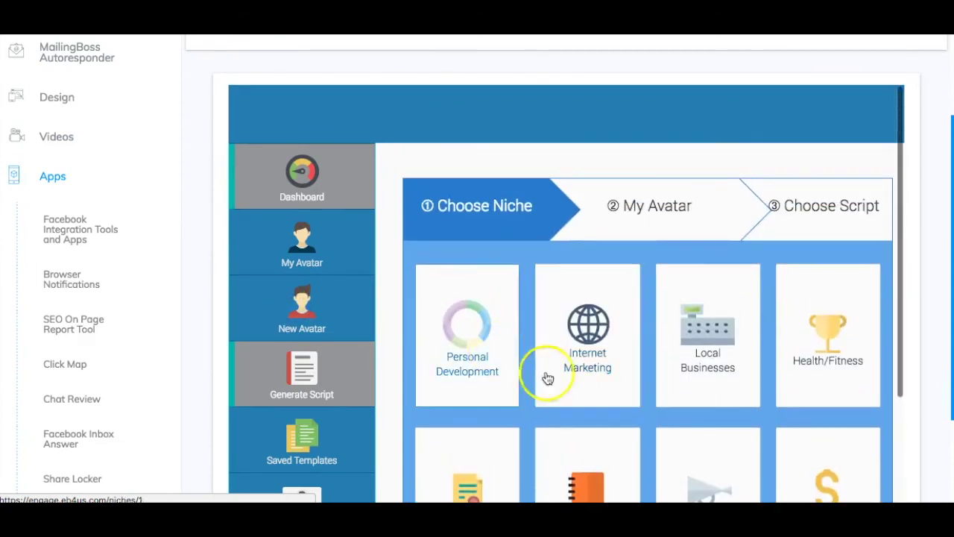
{"action": "left_click", "coordinate": [579, 341]}
{"action": "scroll", "coordinate": [602, 298], "scroll_direction": "down", "scroll_amount": 3}
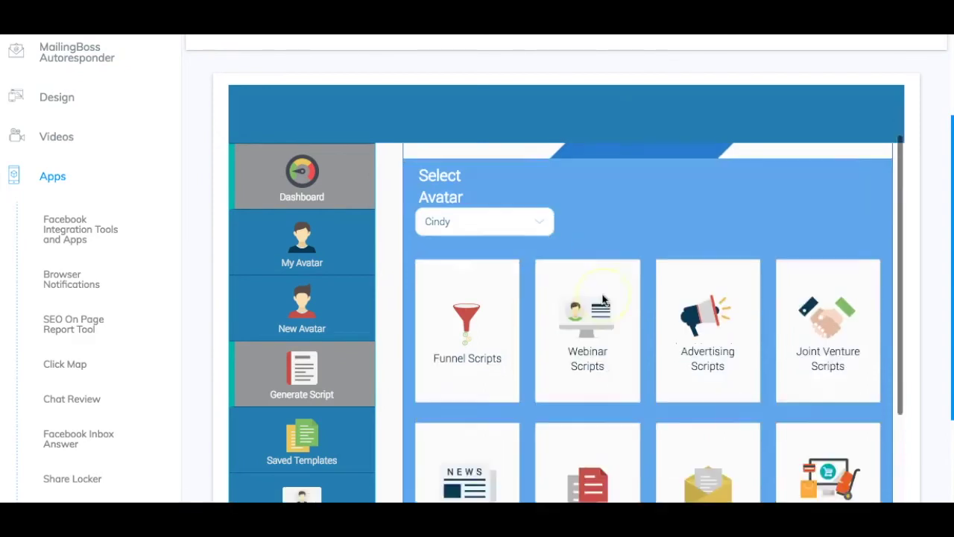
{"action": "scroll", "coordinate": [604, 299], "scroll_direction": "down", "scroll_amount": 2}
{"action": "left_click", "coordinate": [702, 319]}
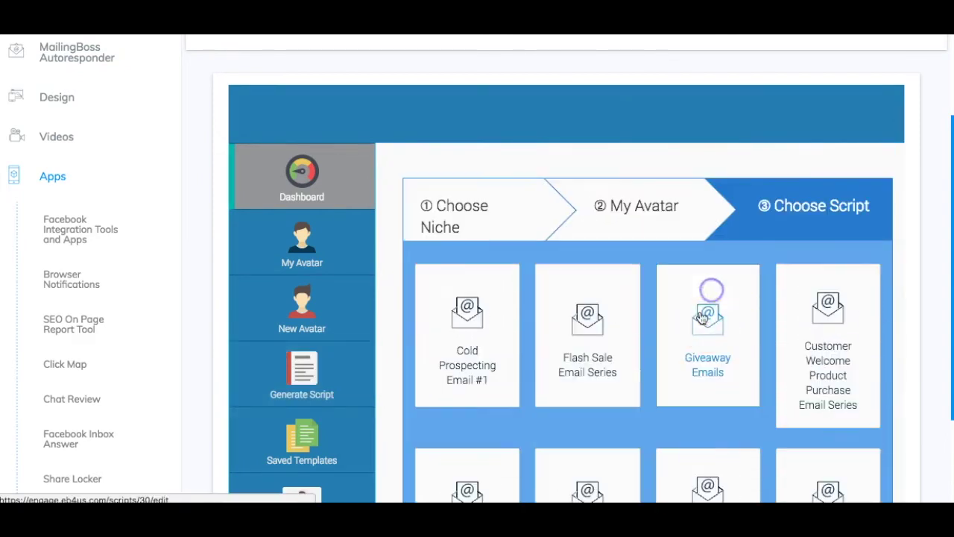
{"action": "scroll", "coordinate": [678, 383], "scroll_direction": "down", "scroll_amount": 3}
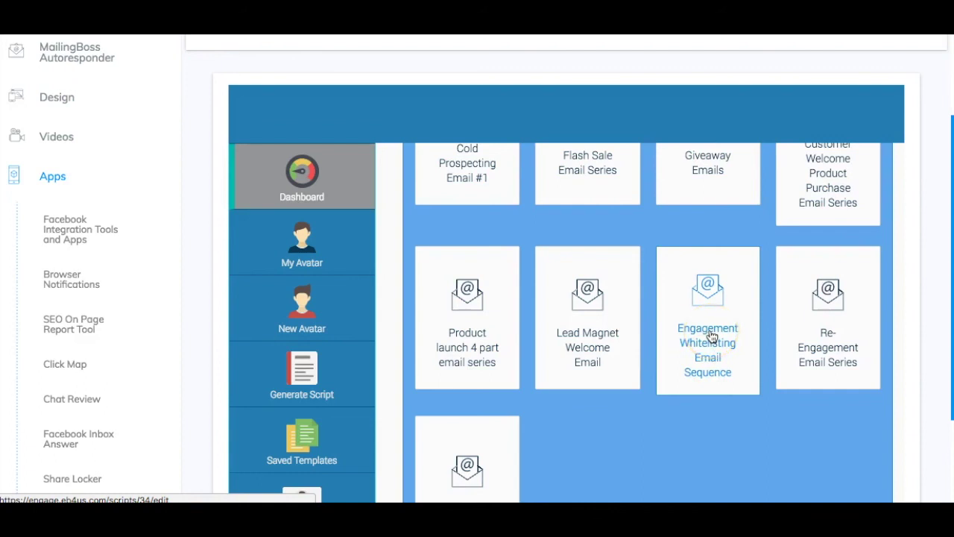
{"action": "left_click", "coordinate": [710, 335]}
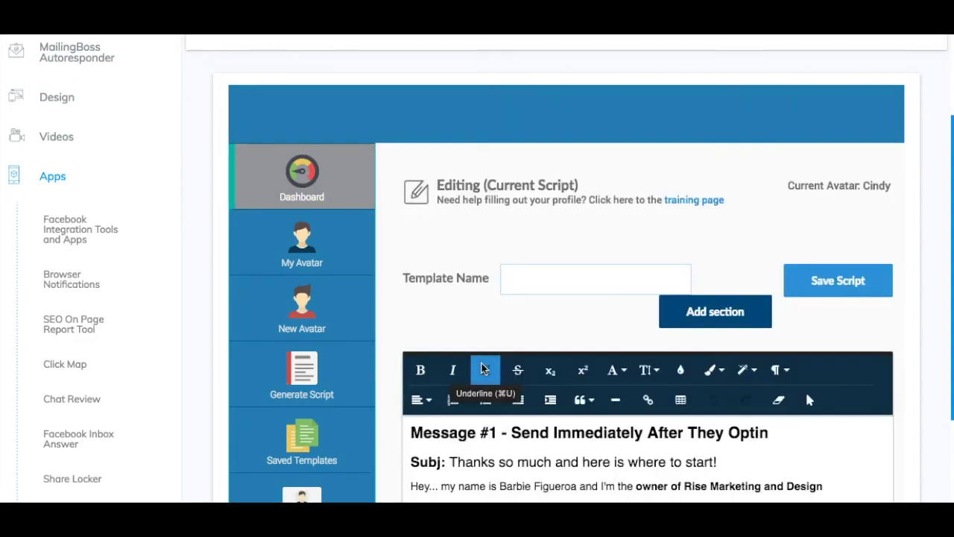
Scroll down Message #1 and highlight the two STEP 1 whitelist instruction lines.
{"action": "scroll", "coordinate": [481, 365], "scroll_direction": "down", "scroll_amount": 1}
{"action": "scroll", "coordinate": [481, 365], "scroll_direction": "down", "scroll_amount": 3}
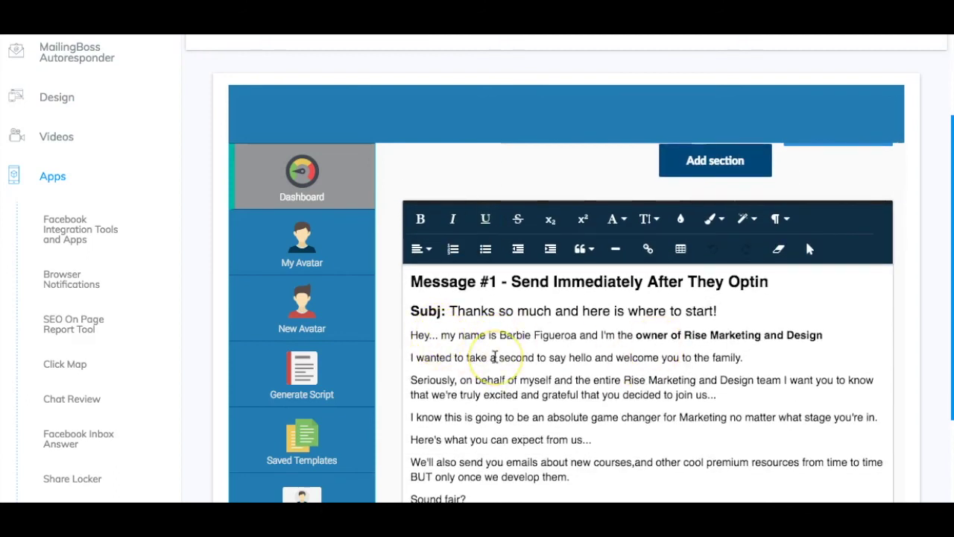
{"action": "scroll", "coordinate": [495, 356], "scroll_direction": "down", "scroll_amount": 1}
{"action": "scroll", "coordinate": [494, 356], "scroll_direction": "down", "scroll_amount": 1}
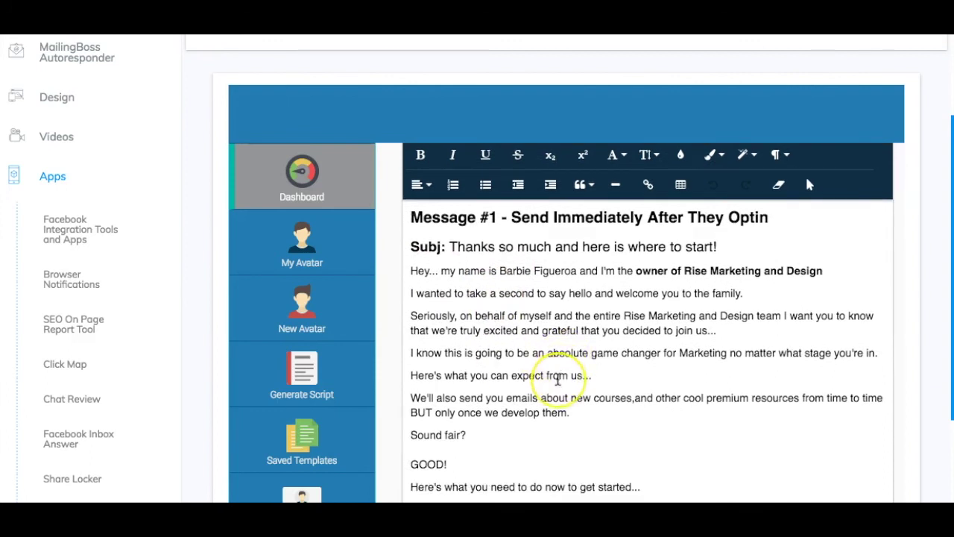
{"action": "scroll", "coordinate": [558, 379], "scroll_direction": "down", "scroll_amount": 3}
{"action": "scroll", "coordinate": [558, 379], "scroll_direction": "down", "scroll_amount": 3}
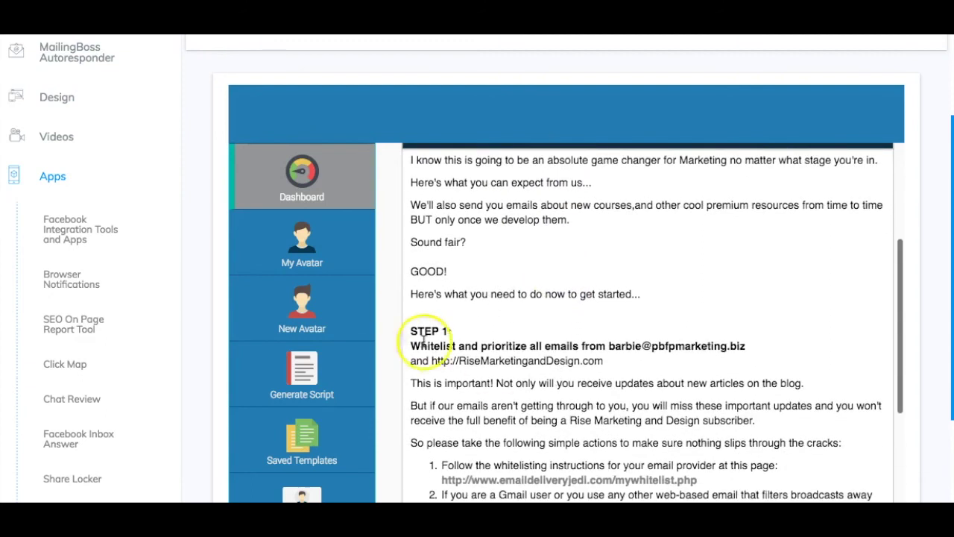
{"action": "left_click_drag", "start_coordinate": [411, 345], "coordinate": [613, 361]}
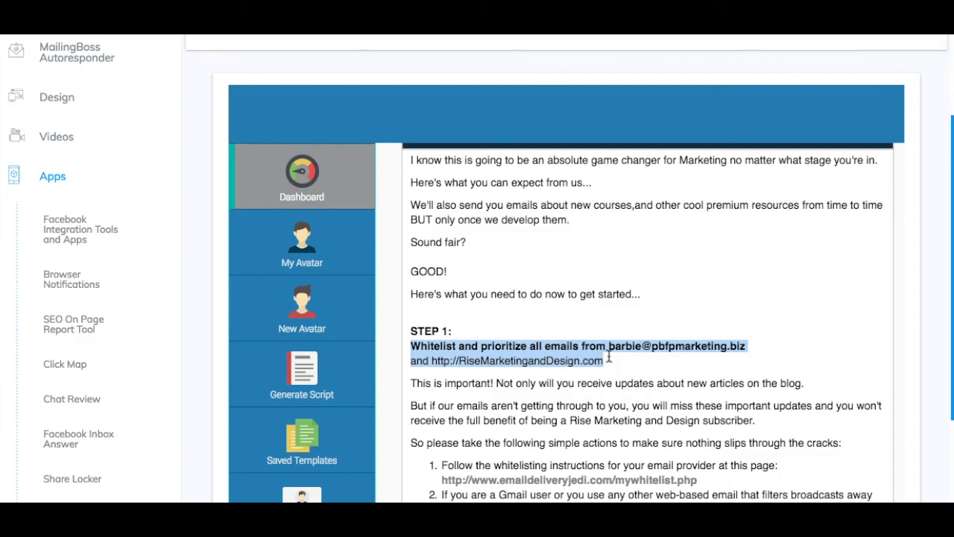
Review the rest of Message #1, including the Step 2 Facebook page invitation.
{"action": "scroll", "coordinate": [609, 358], "scroll_direction": "down", "scroll_amount": 3}
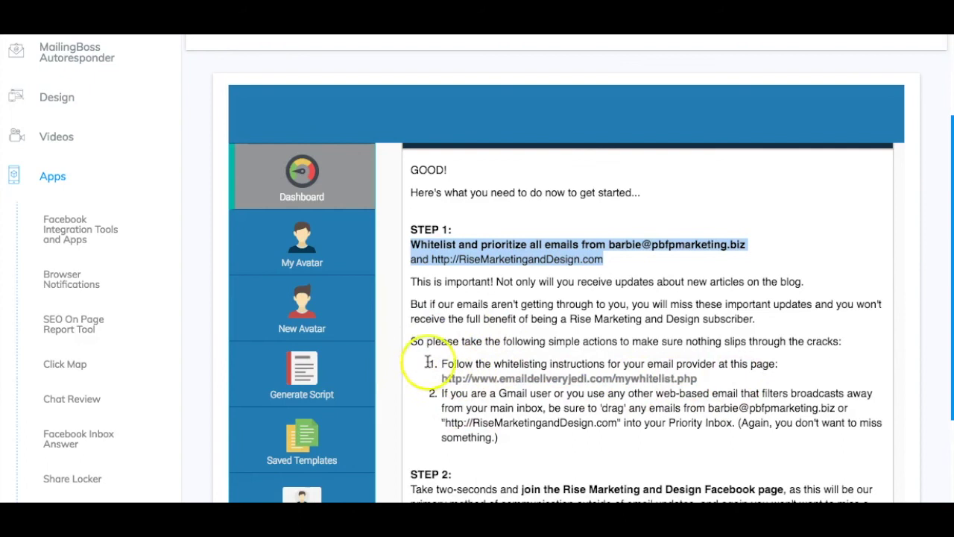
{"action": "scroll", "coordinate": [427, 351], "scroll_direction": "up", "scroll_amount": 12}
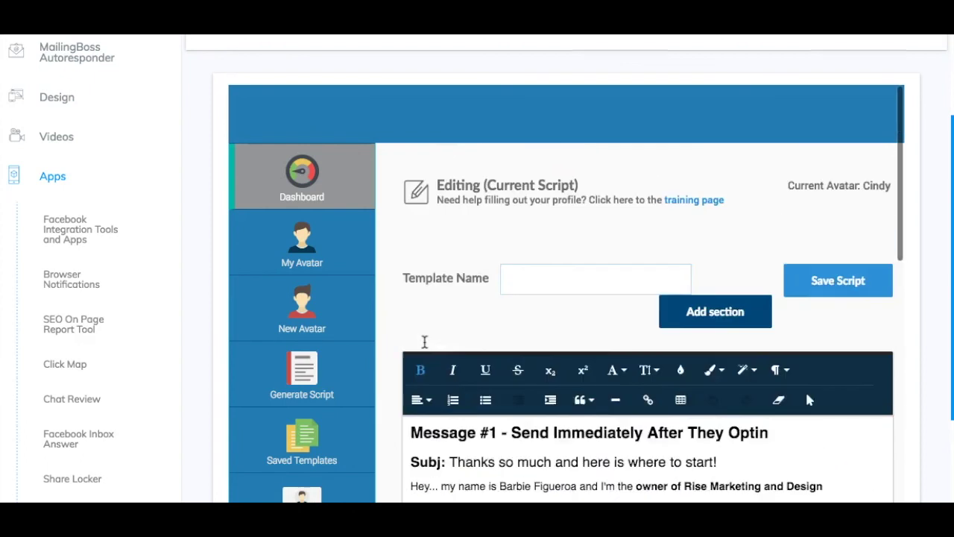
{"action": "scroll", "coordinate": [424, 341], "scroll_direction": "down", "scroll_amount": 10}
{"action": "scroll", "coordinate": [425, 342], "scroll_direction": "up", "scroll_amount": 6}
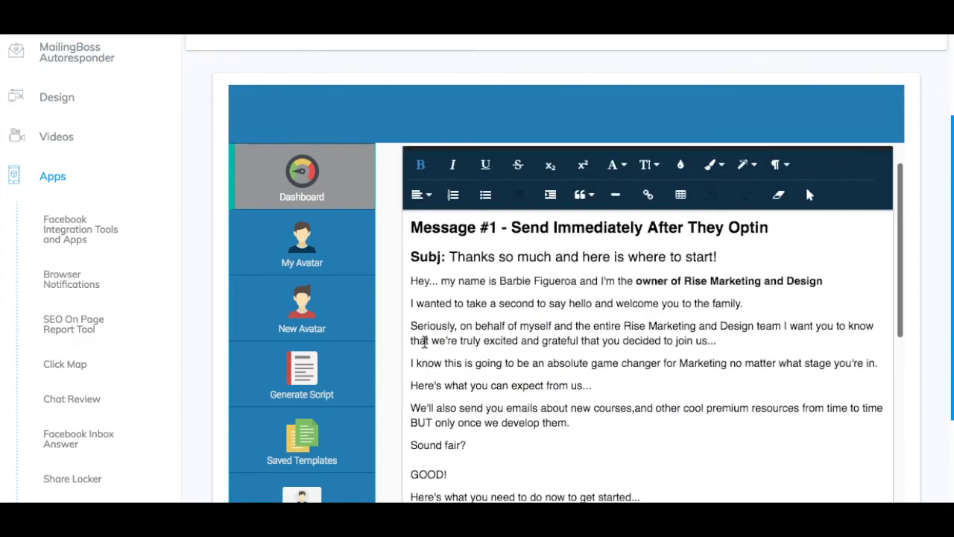
{"action": "scroll", "coordinate": [402, 347], "scroll_direction": "down", "scroll_amount": 1}
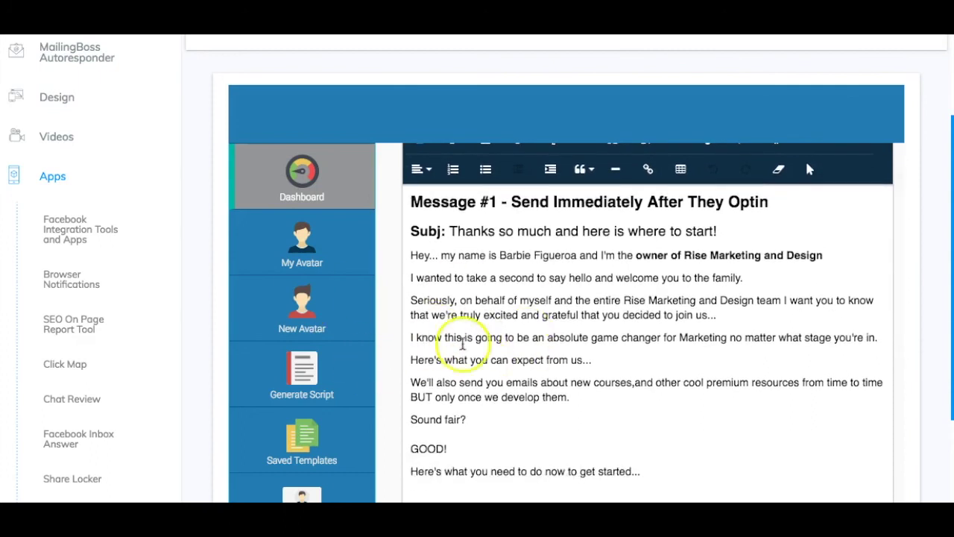